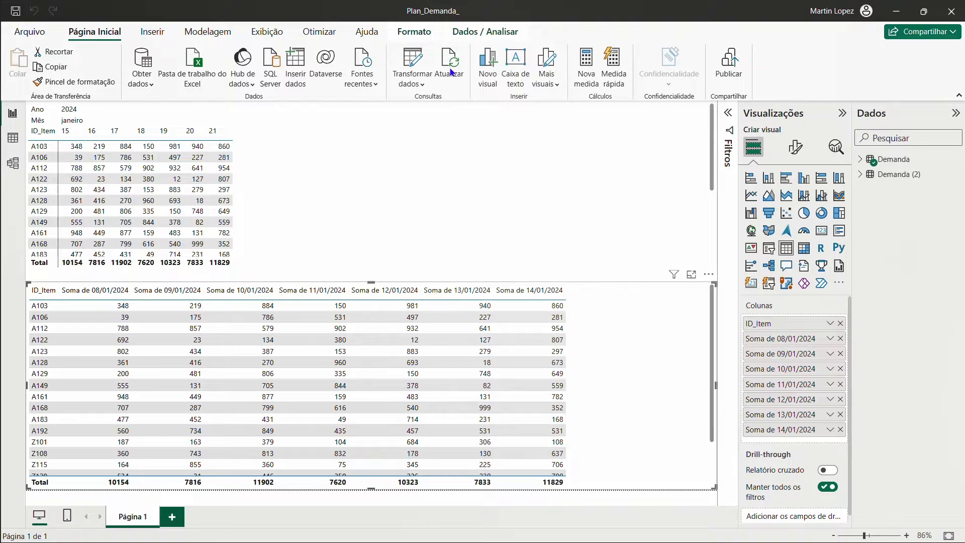
click(451, 72)
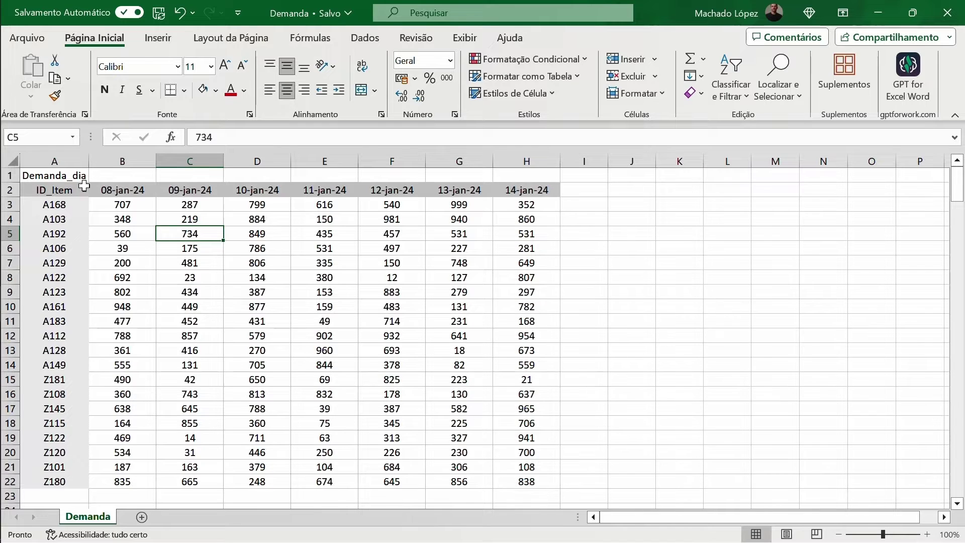
- Examine the item ID column and the row of date headers in the Demanda workbook in Excel
click(62, 165)
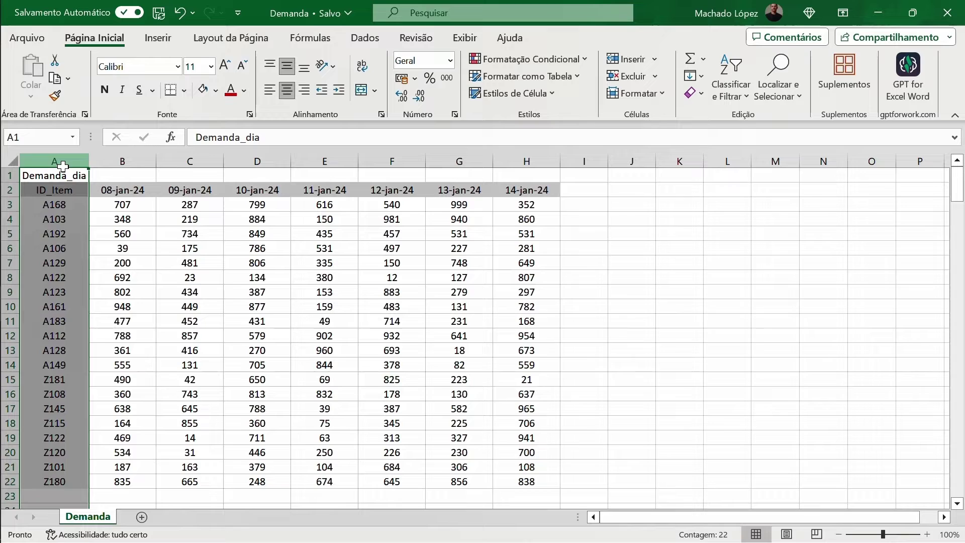
click(68, 201)
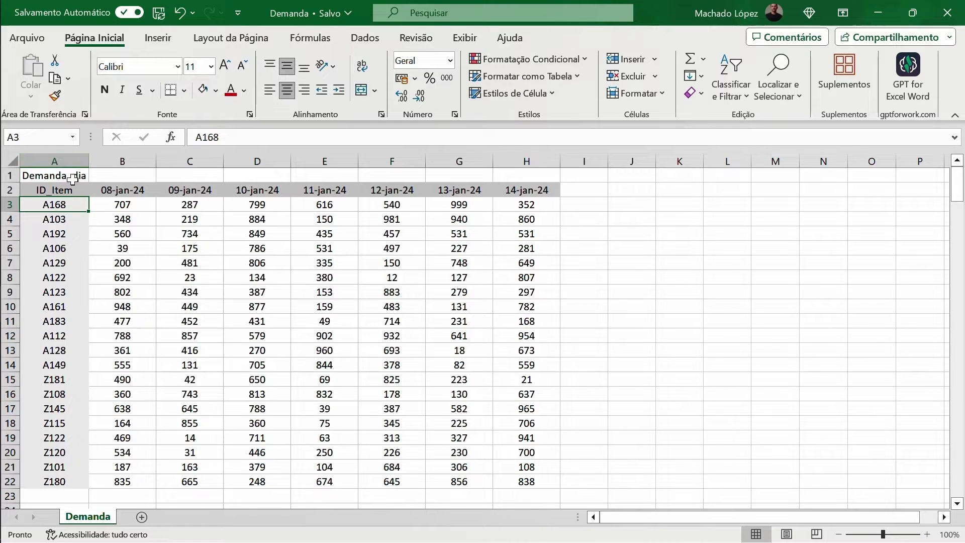
click(132, 192)
click(193, 191)
click(255, 191)
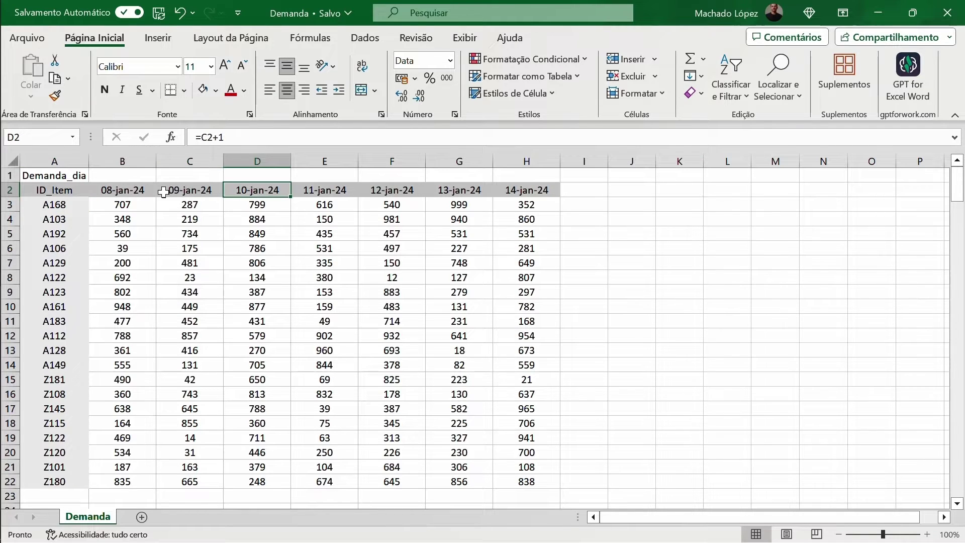
drag(149, 192, 508, 190)
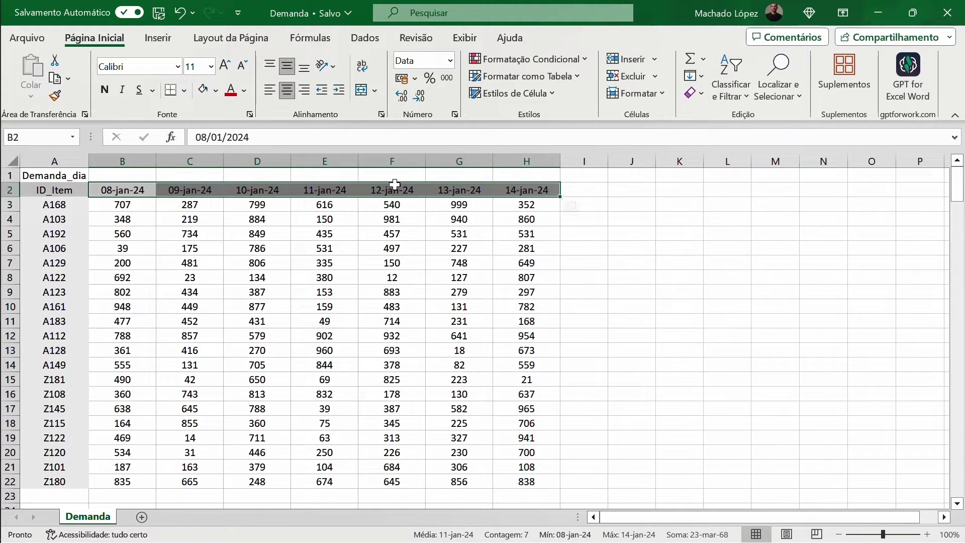
click(113, 205)
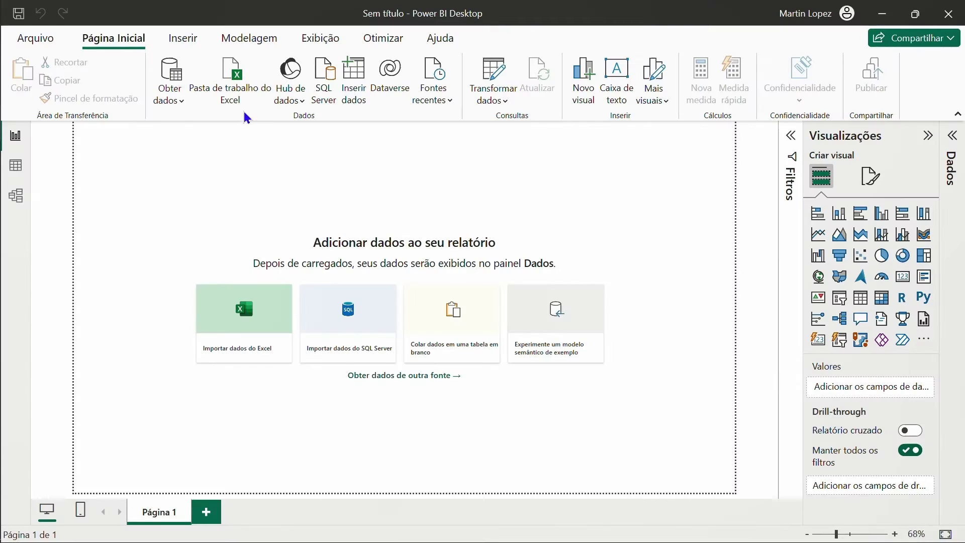
- In Power BI Desktop, import the Demanda sheet from the Demanda workbook in the MML_EX folder and open it for transformation in Power Query
click(237, 99)
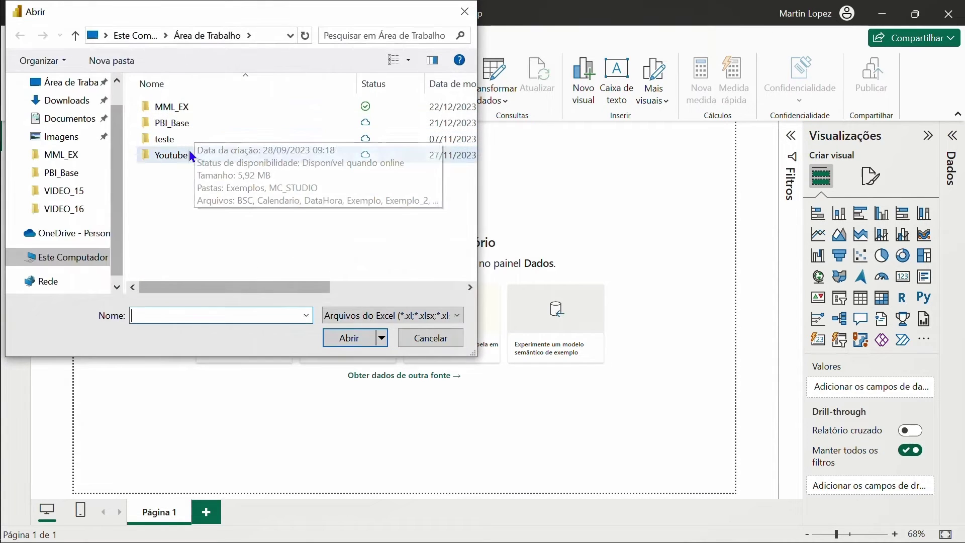
double_click(190, 106)
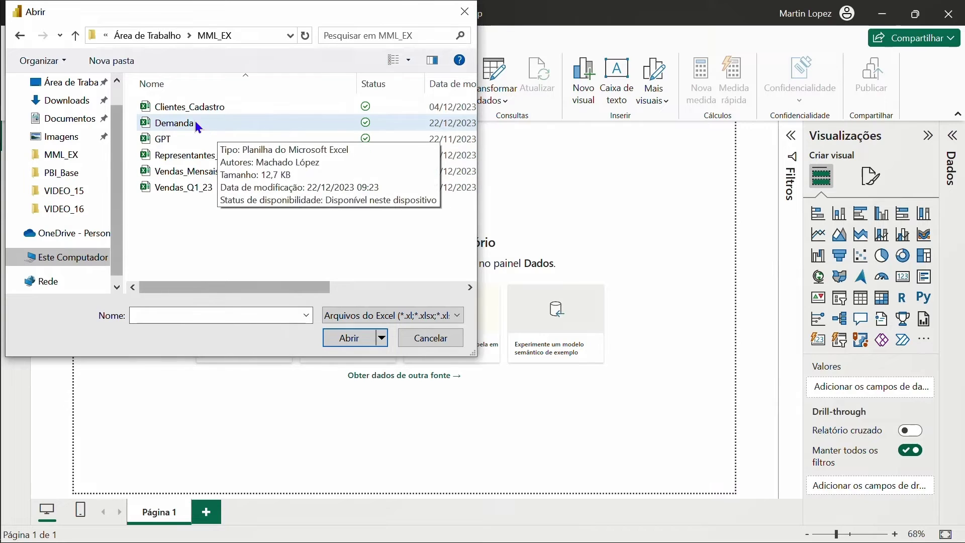
click(196, 125)
click(347, 338)
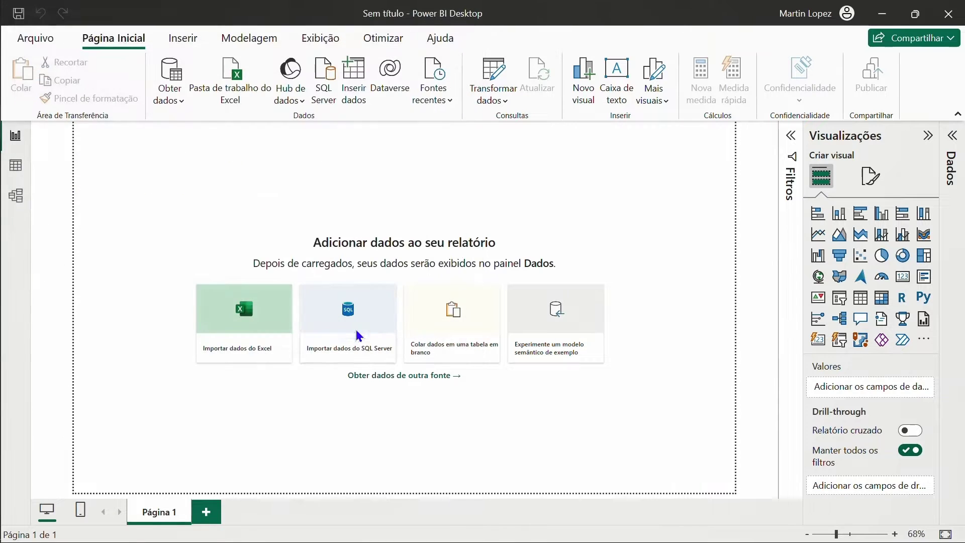
click(197, 133)
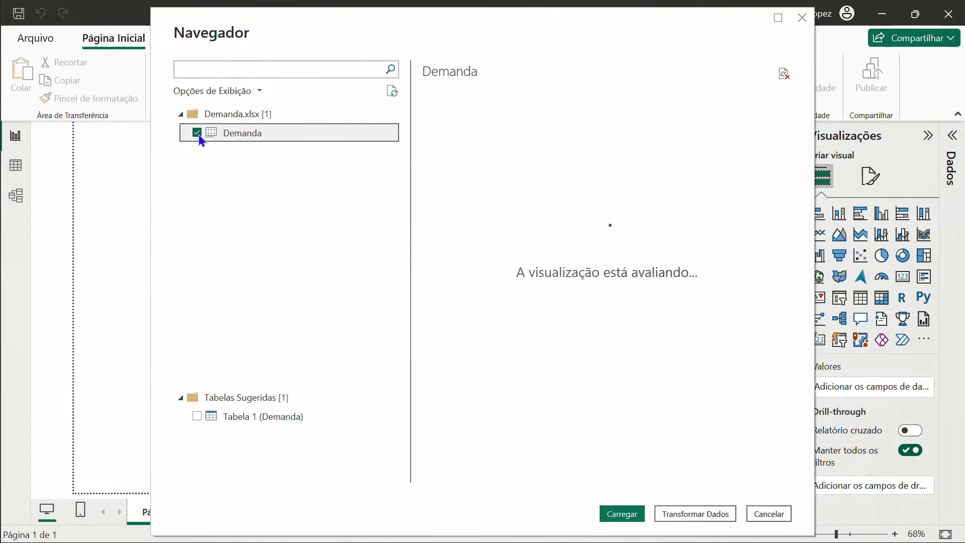
drag(558, 481, 415, 480)
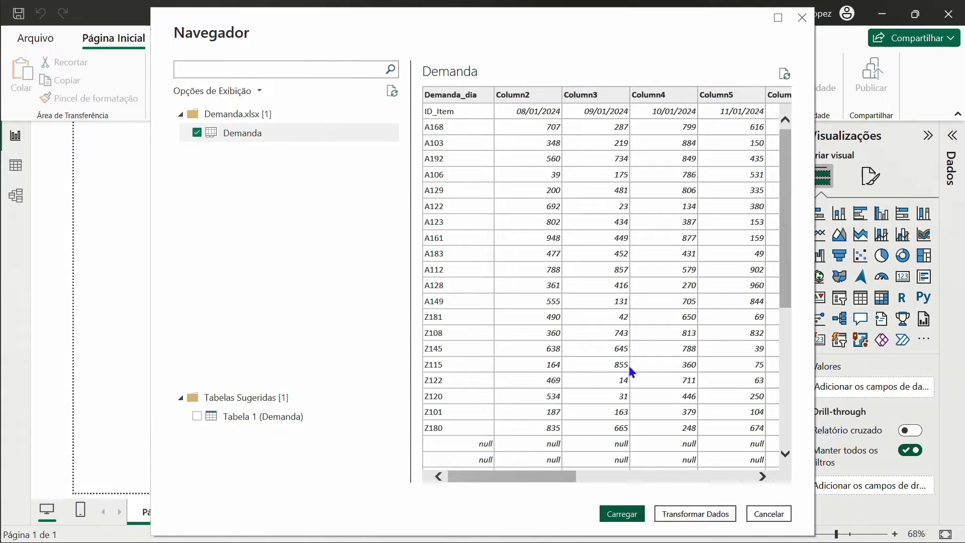
click(703, 513)
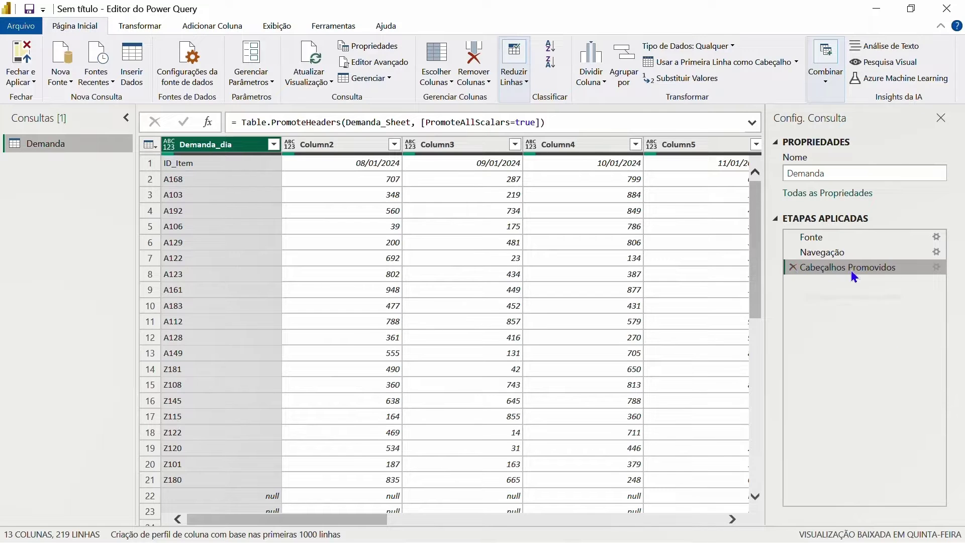
- Delete the automatic promoted-headers step from the Demanda query and remove the top 1 row
click(792, 267)
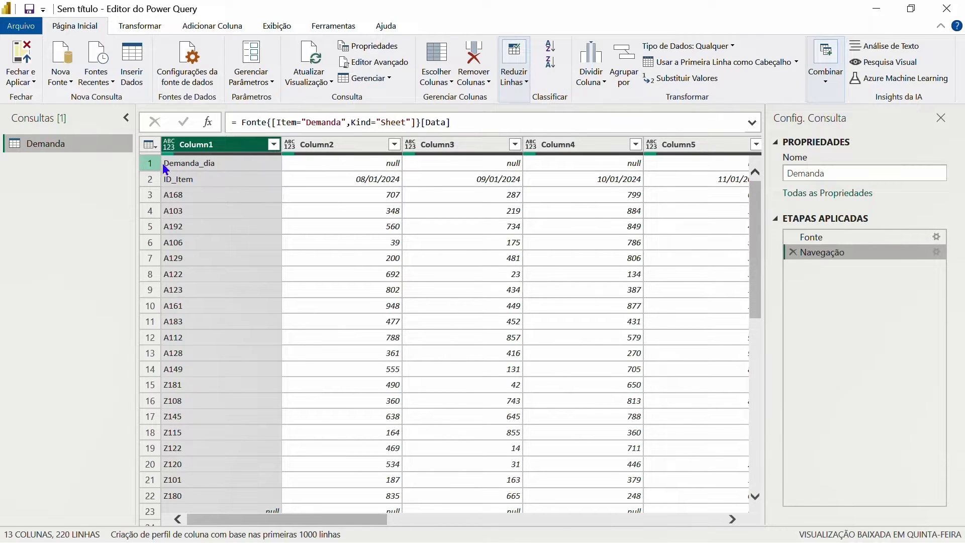
click(525, 82)
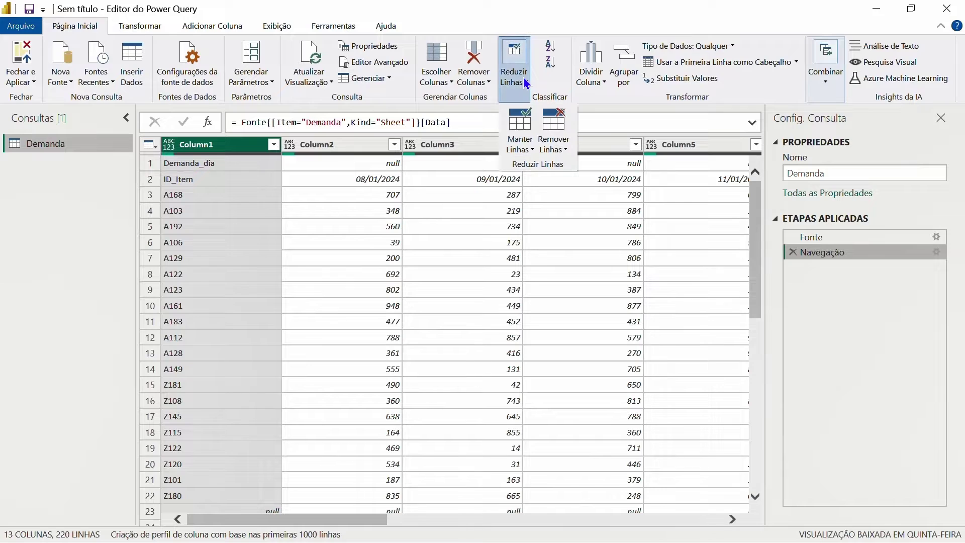
click(555, 148)
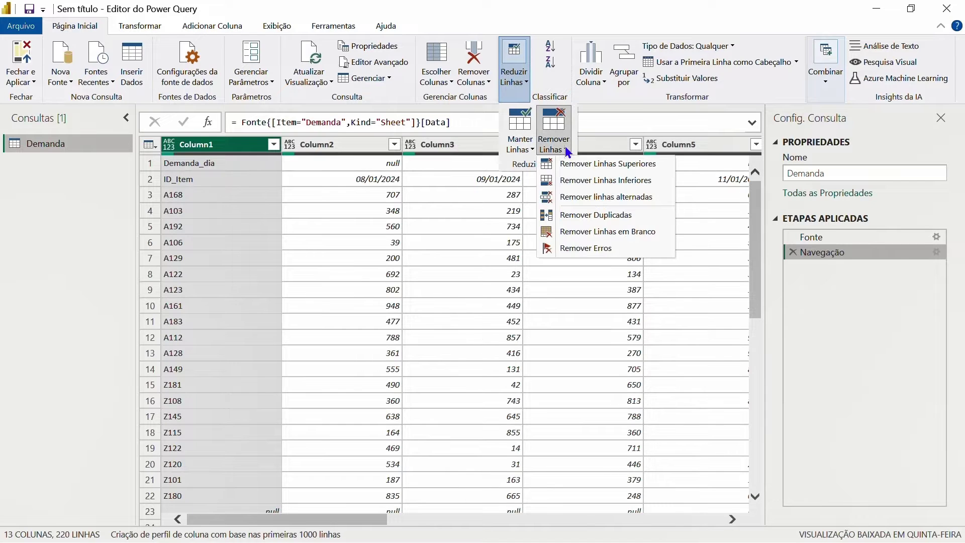
click(609, 164)
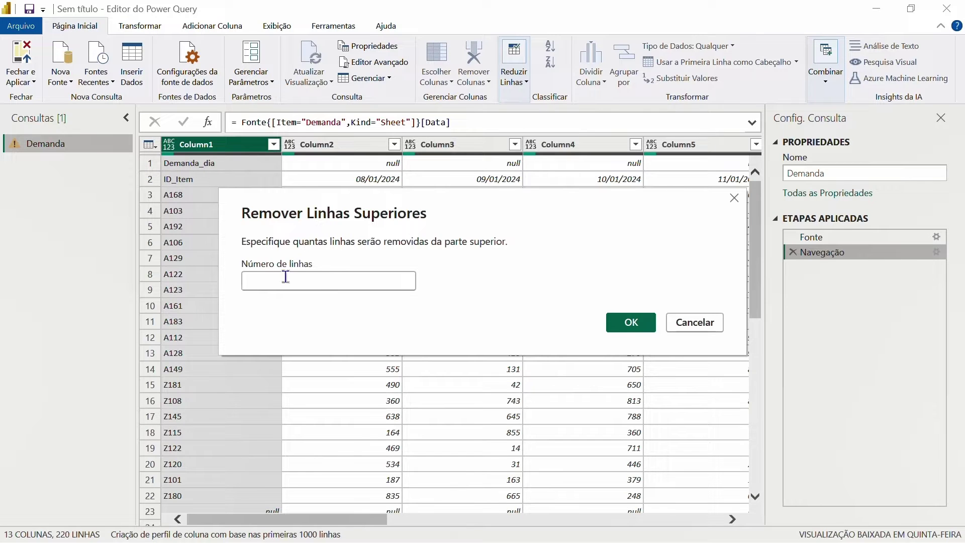
click(628, 323)
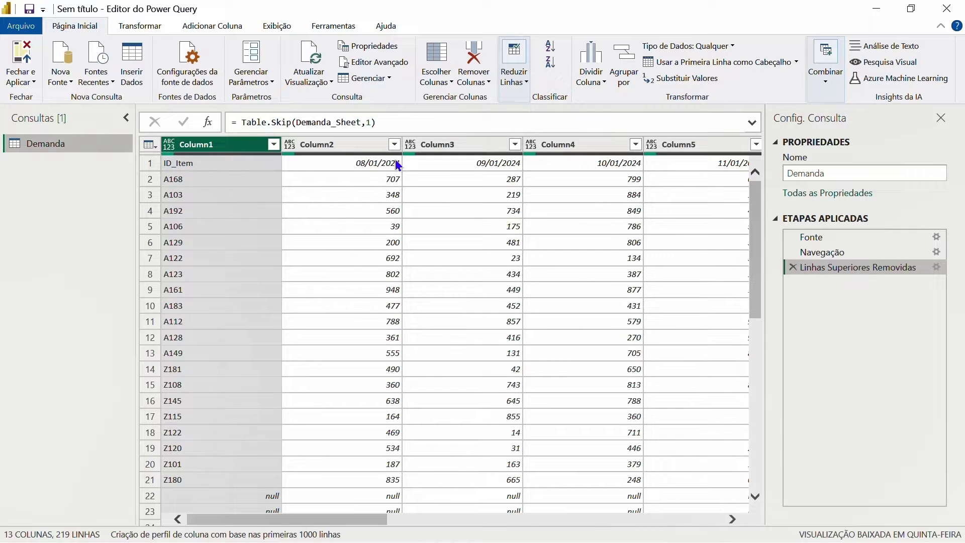
- Use the first row as headers in the Demanda query, and close and apply the changes to the report
click(141, 24)
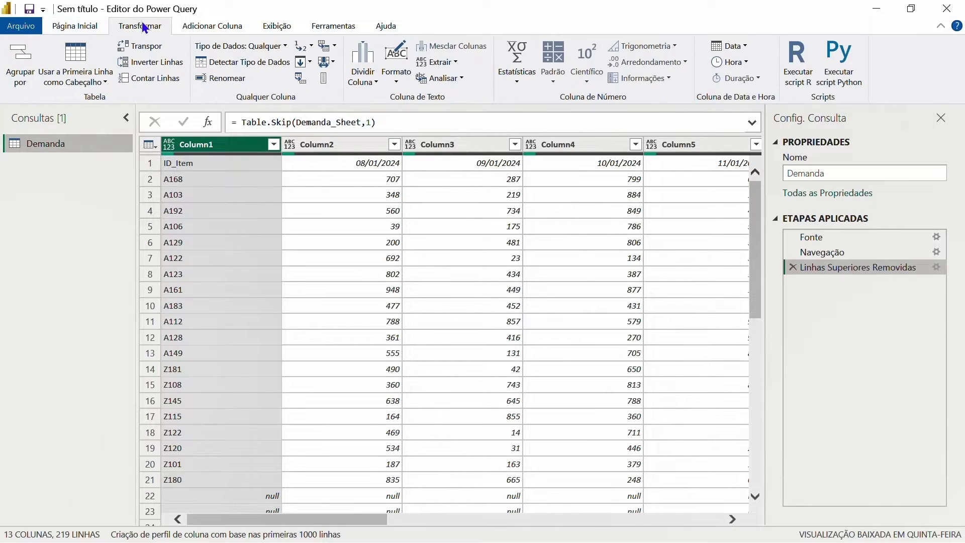
click(83, 58)
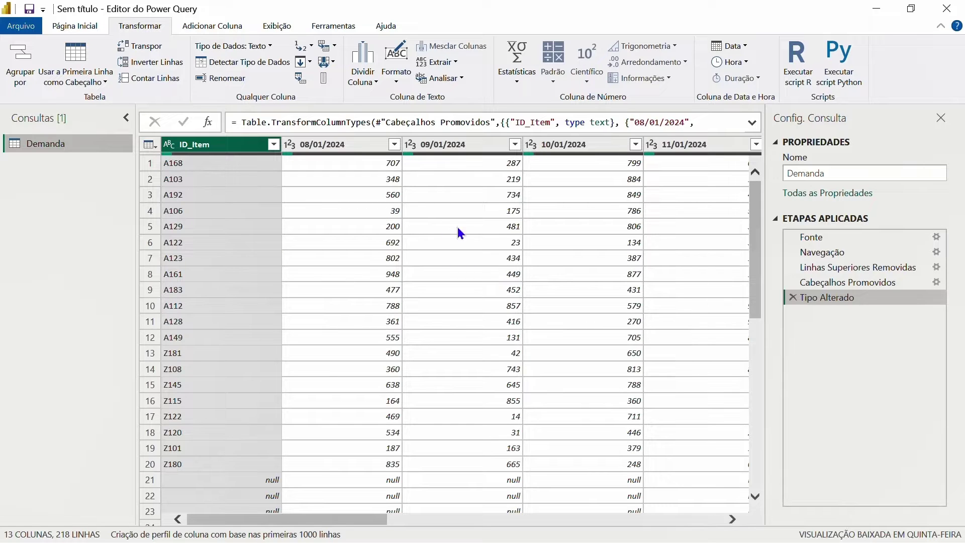
click(76, 25)
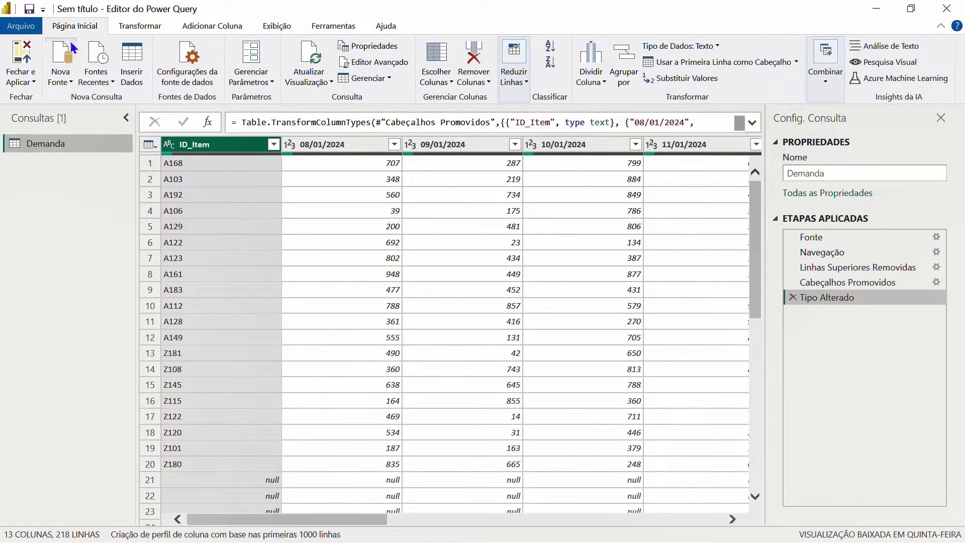
click(22, 60)
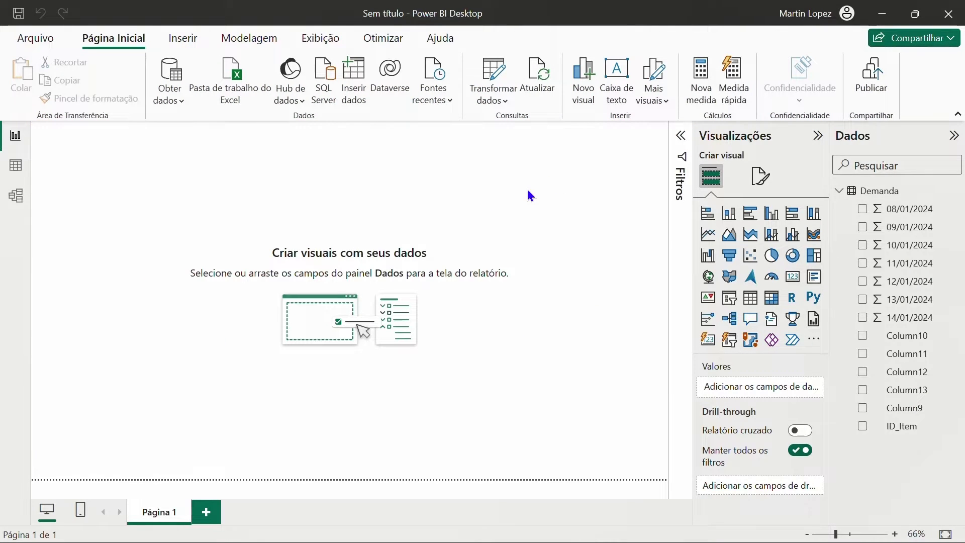
- Add a table visual listing ID_Item across the lower half of the report page
drag(751, 298, 83, 362)
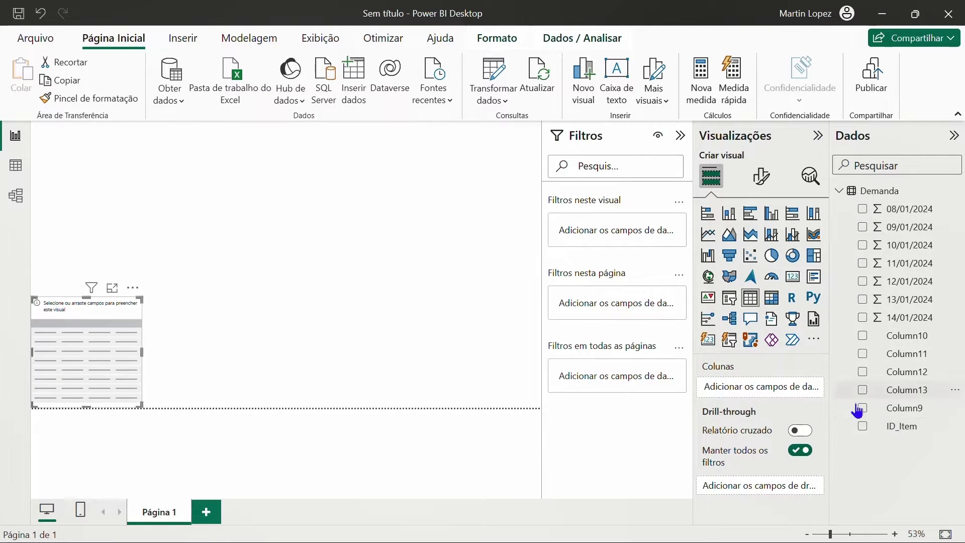
drag(870, 434, 779, 388)
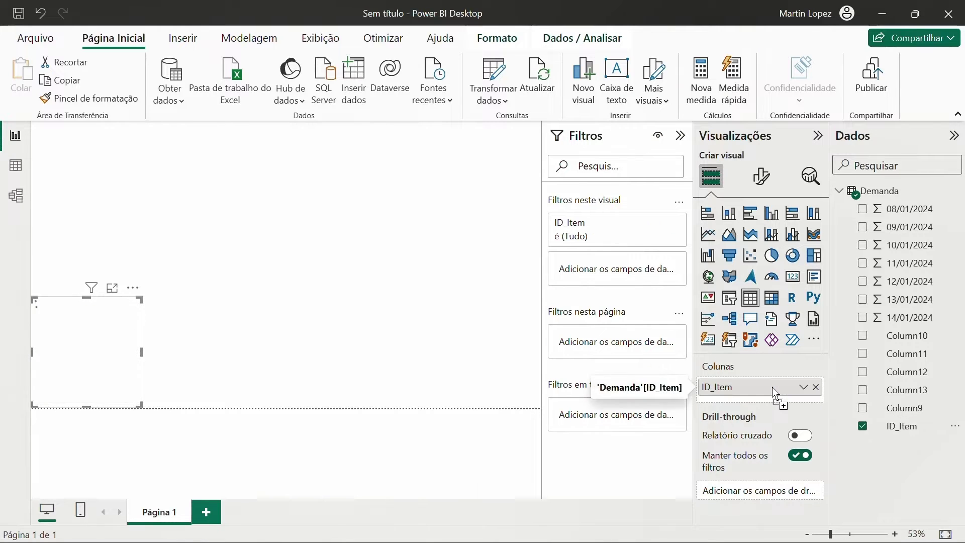
click(682, 135)
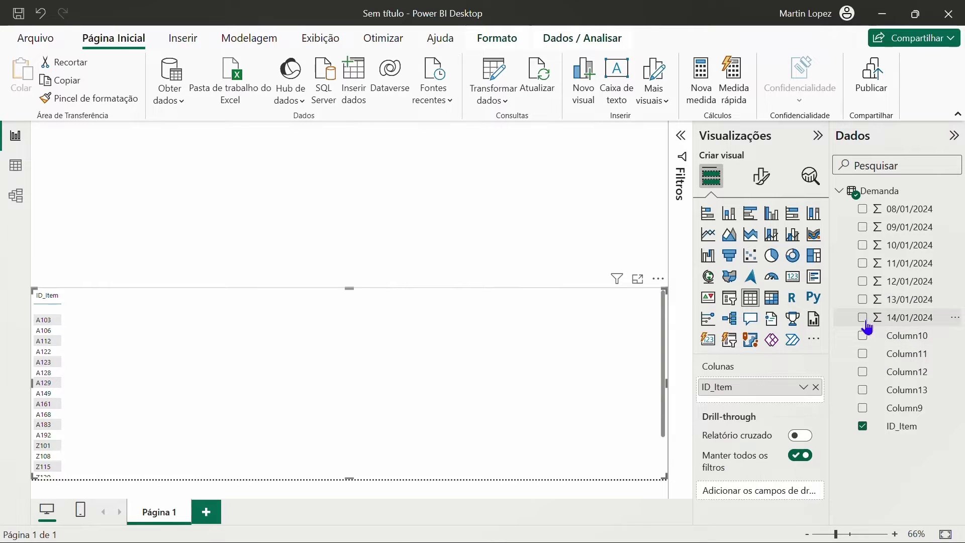
- Add the seven date fields from 08/01/2024 to 14/01/2024 as columns of the ID_Item table
click(863, 209)
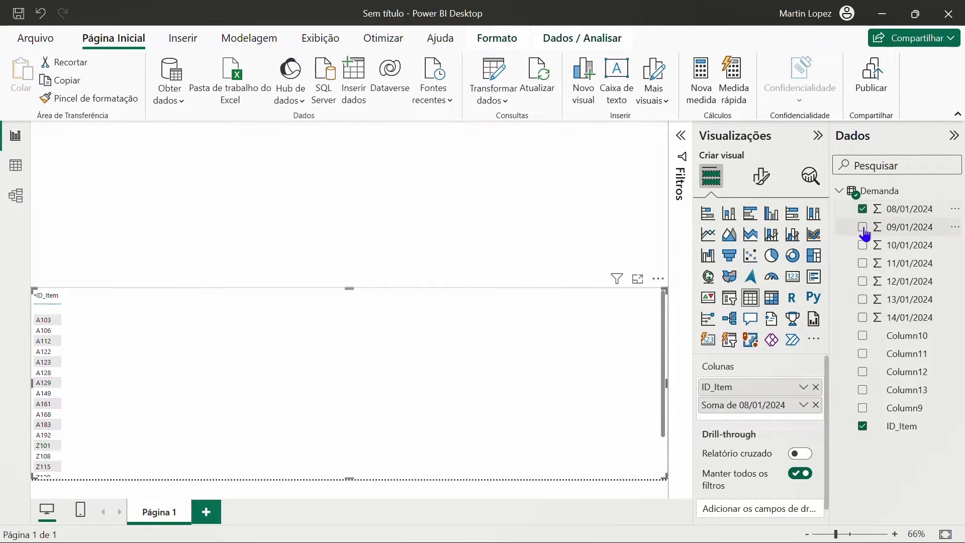
click(863, 228)
click(863, 246)
click(863, 264)
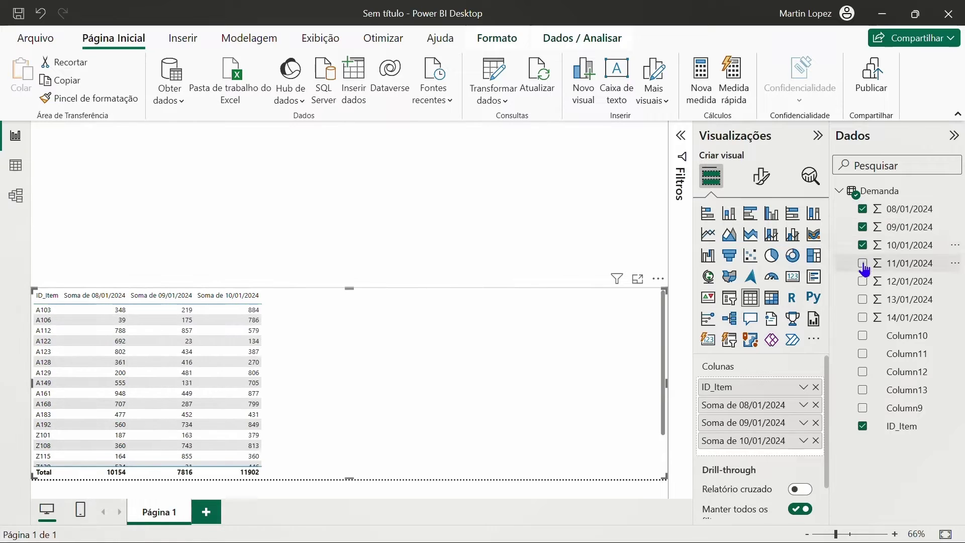
click(863, 282)
click(863, 300)
click(863, 318)
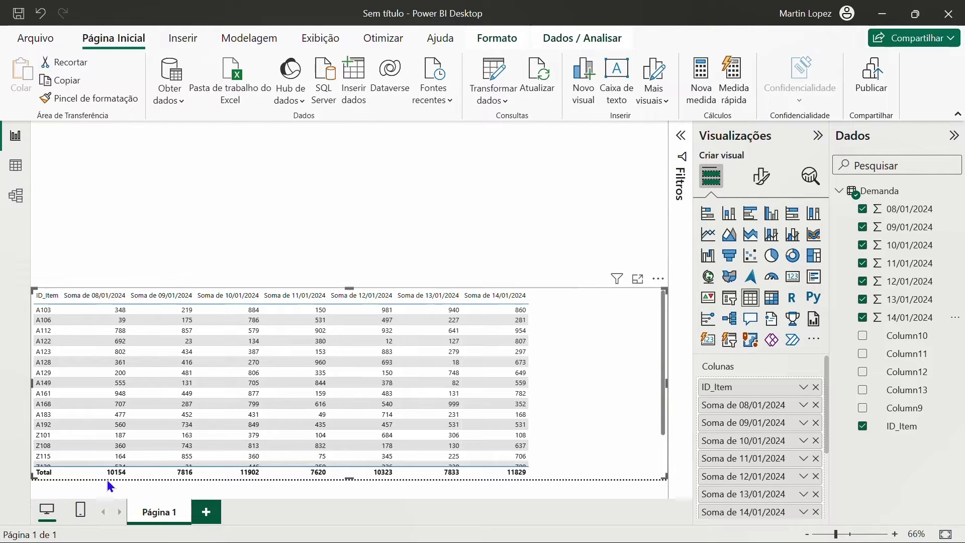
click(508, 225)
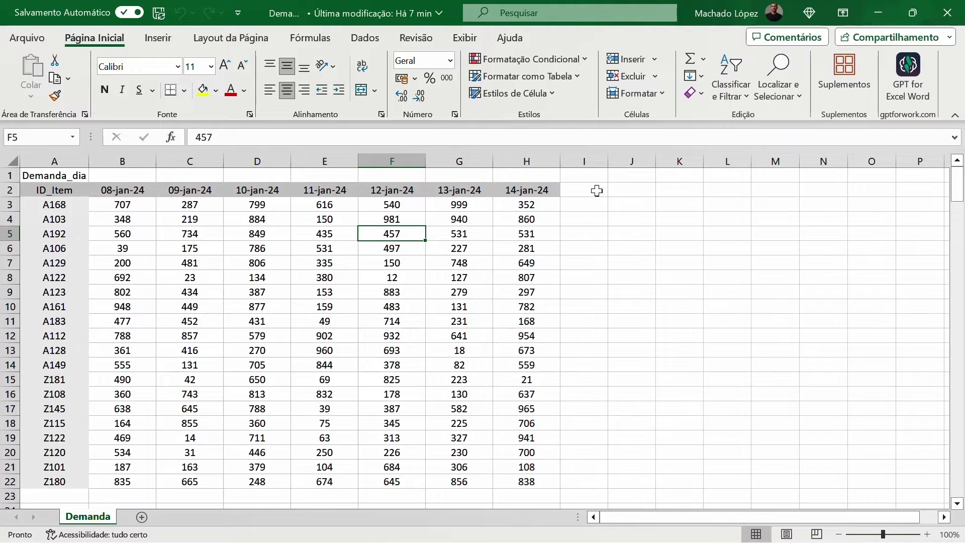
- In the Demanda workbook in Excel, change the first date header in cell B2 to 15-01-24
click(536, 190)
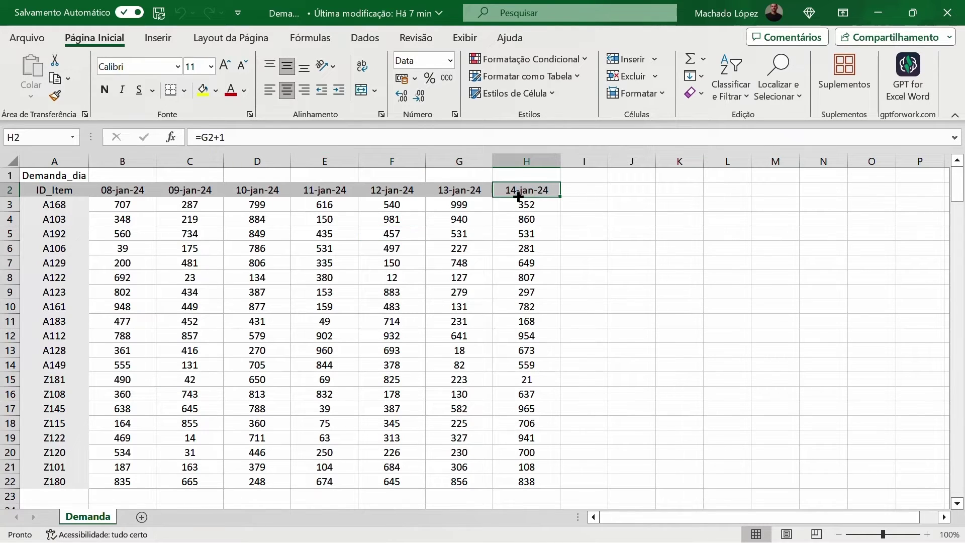
click(131, 190)
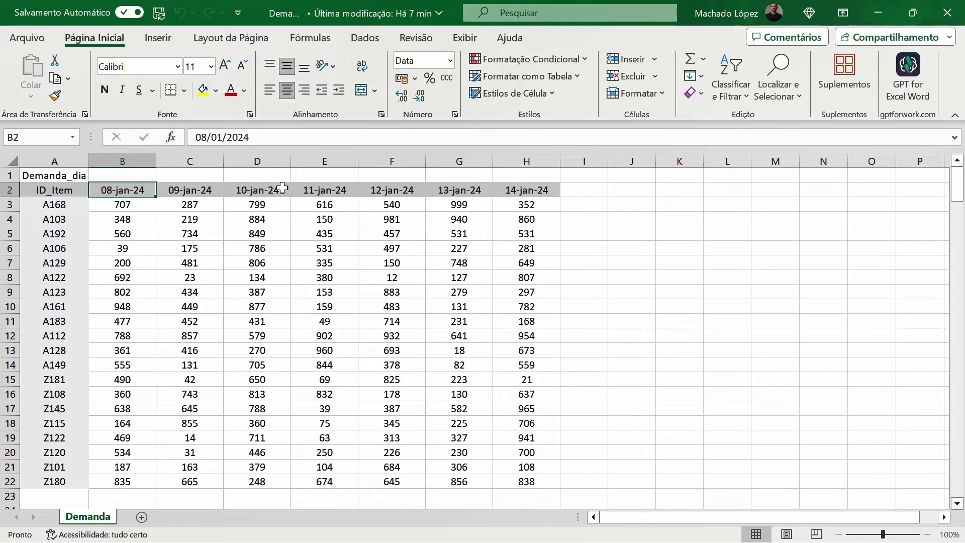
text(15-)
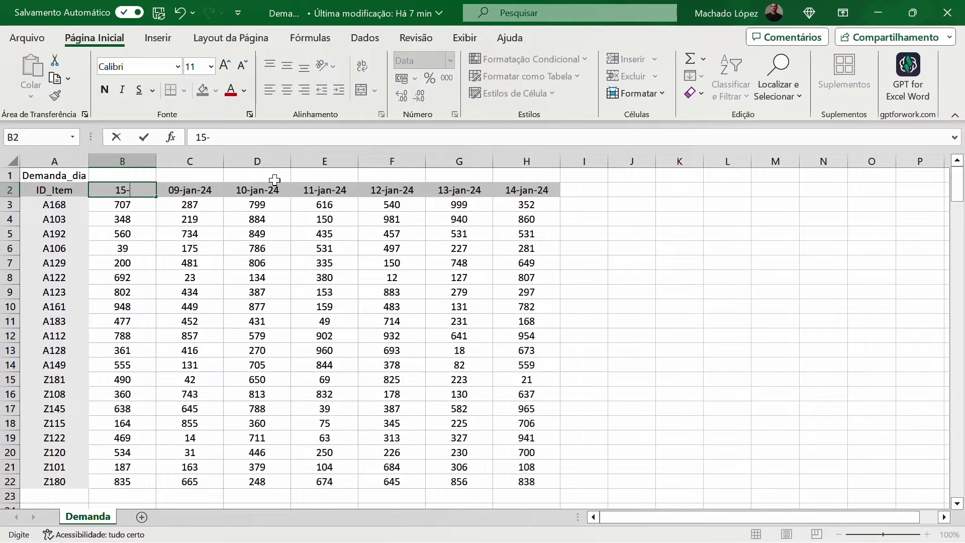
text(01-24)
key(Return)
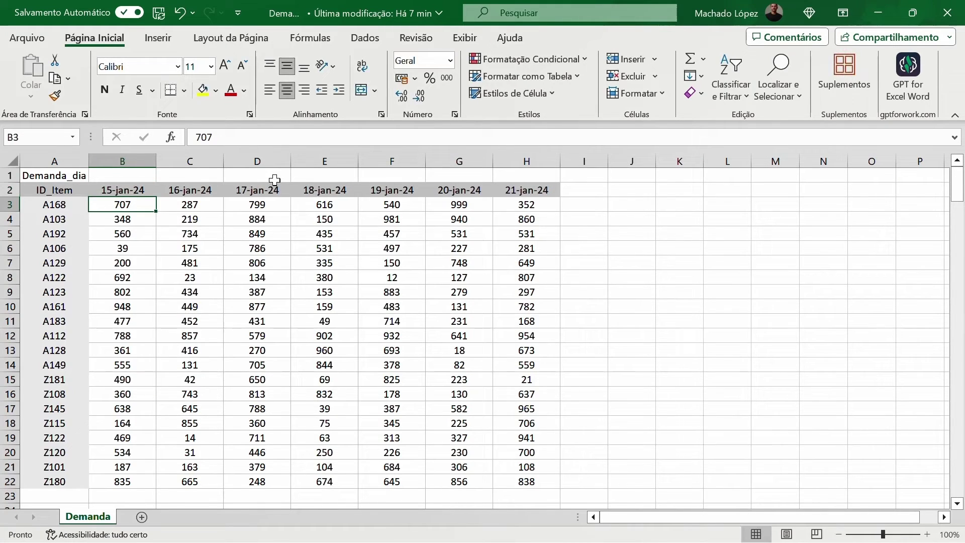
- Look over the demand values in B3:H22 and save the Demanda workbook
click(272, 206)
drag(131, 205, 526, 482)
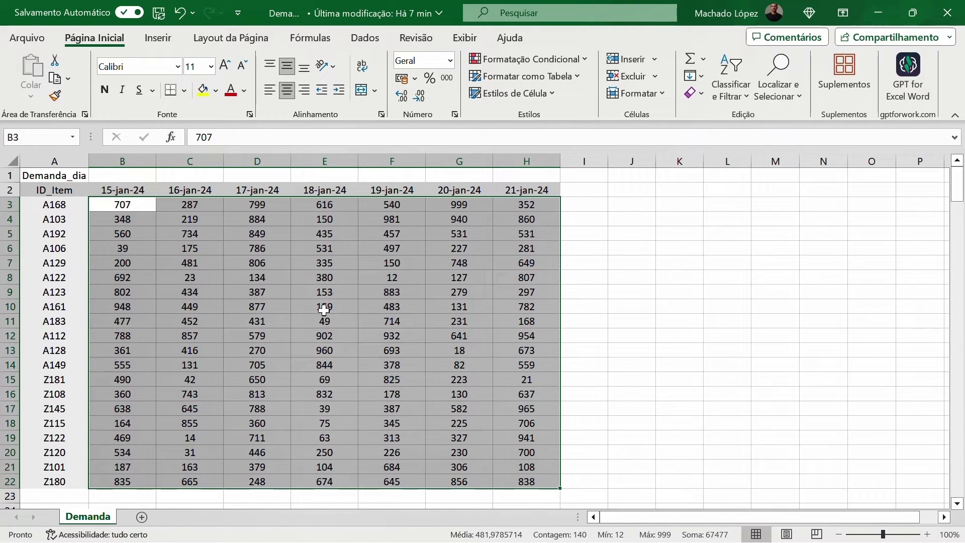
click(661, 249)
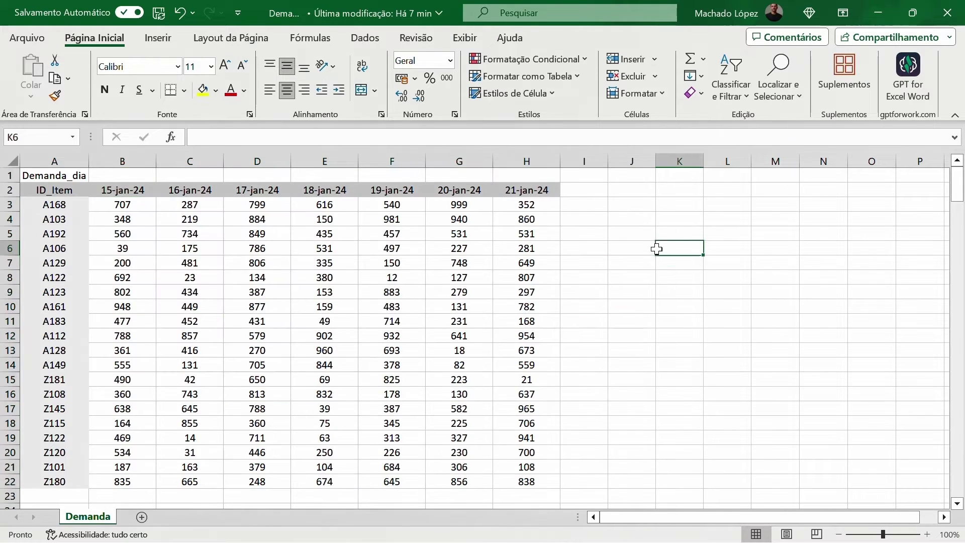
click(159, 15)
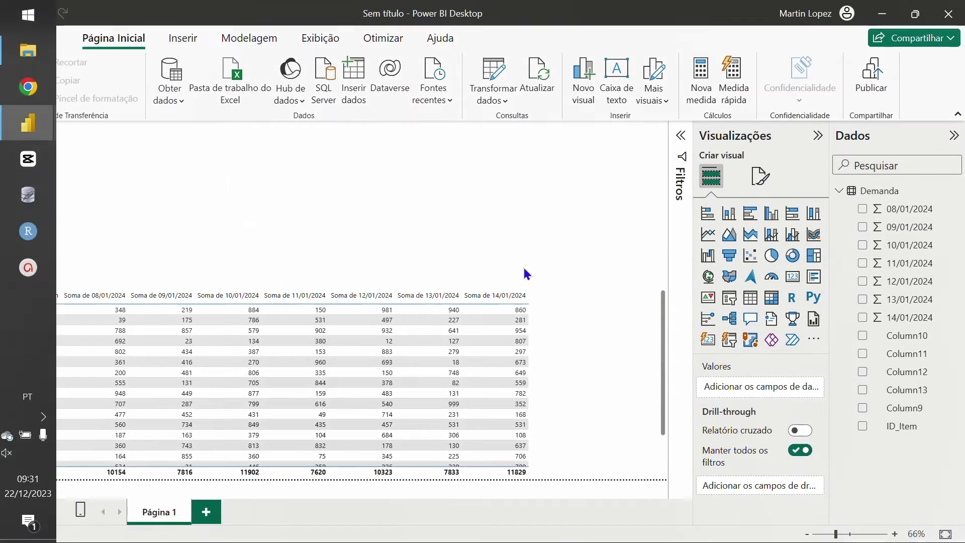
- Try to refresh the report data from the updated Demanda workbook
click(536, 86)
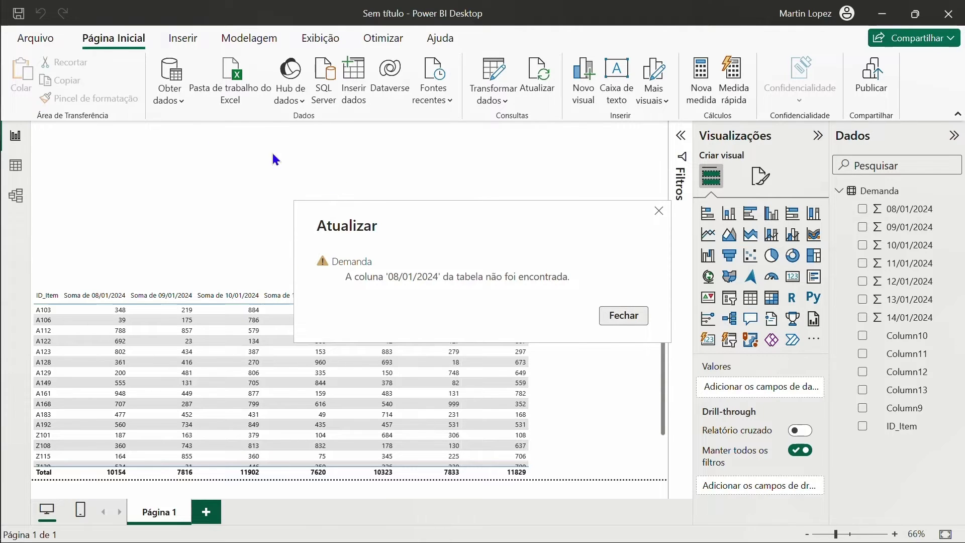
click(641, 315)
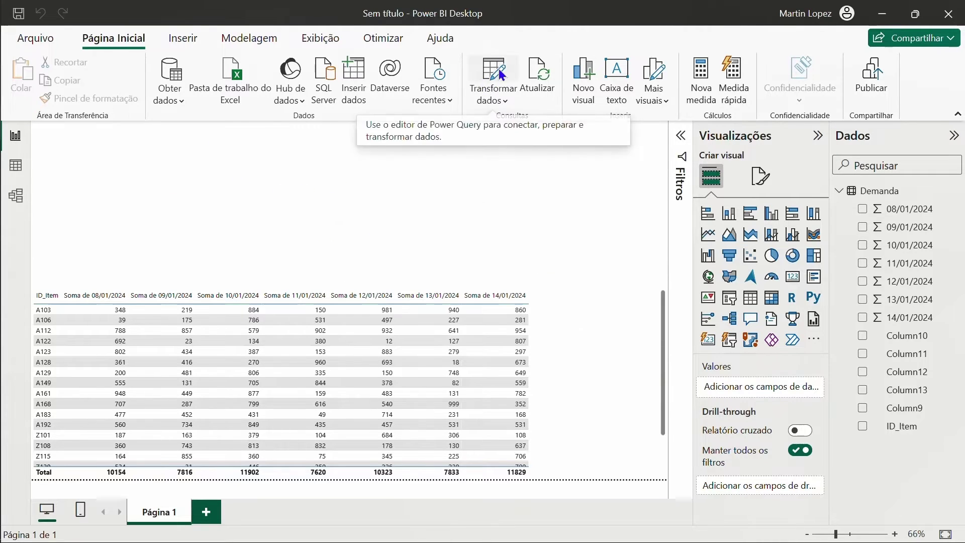
- Open the Power Query editor and duplicate the Demanda query
click(499, 69)
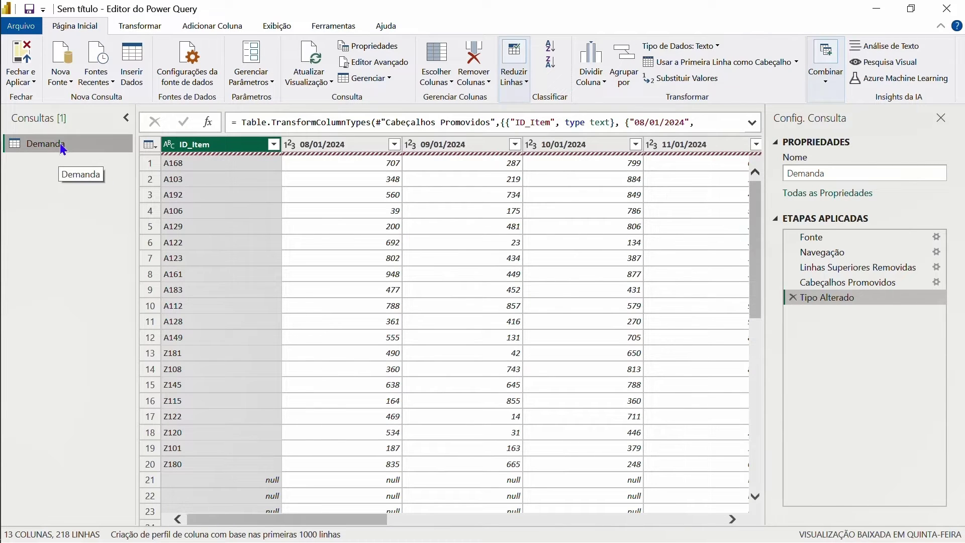
right_click(61, 143)
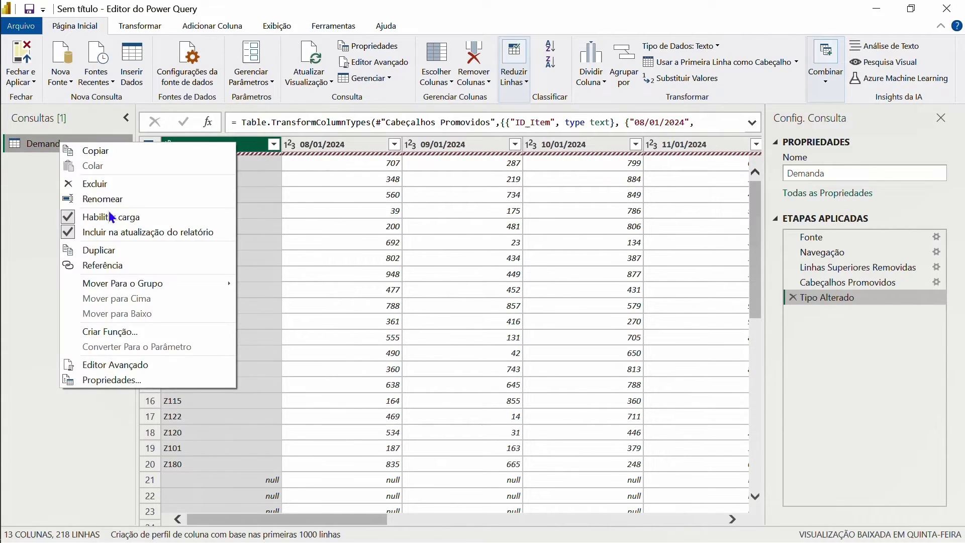
click(128, 254)
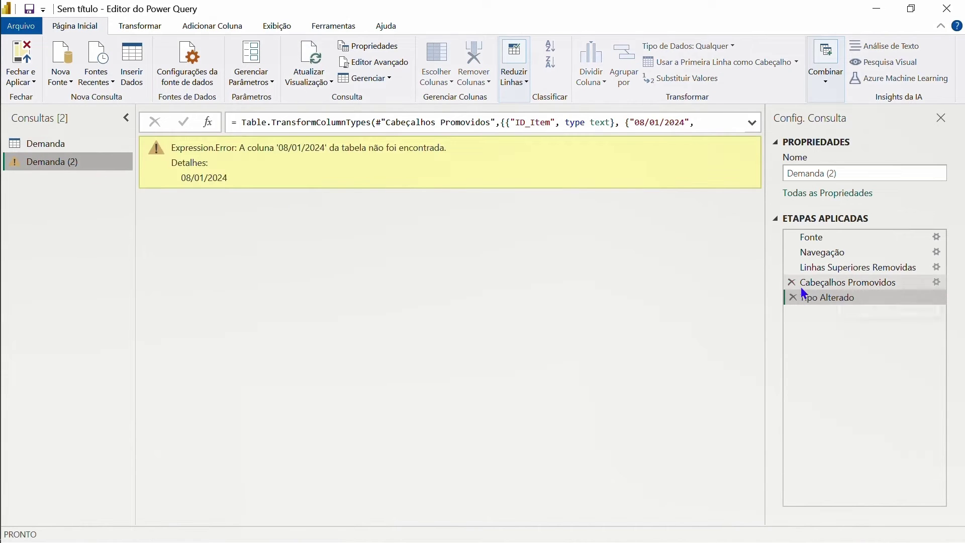
- Delete the Tipo Alterado, Cabeçalhos Promovidos and Linhas Superiores Removidas steps from the Demanda (2) query, keeping Fonte and Navegação
click(795, 297)
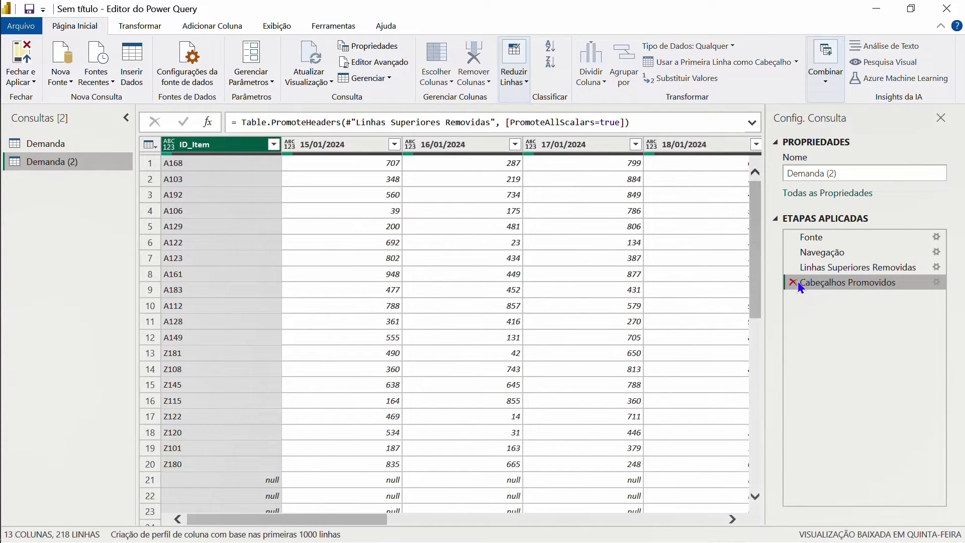
click(795, 281)
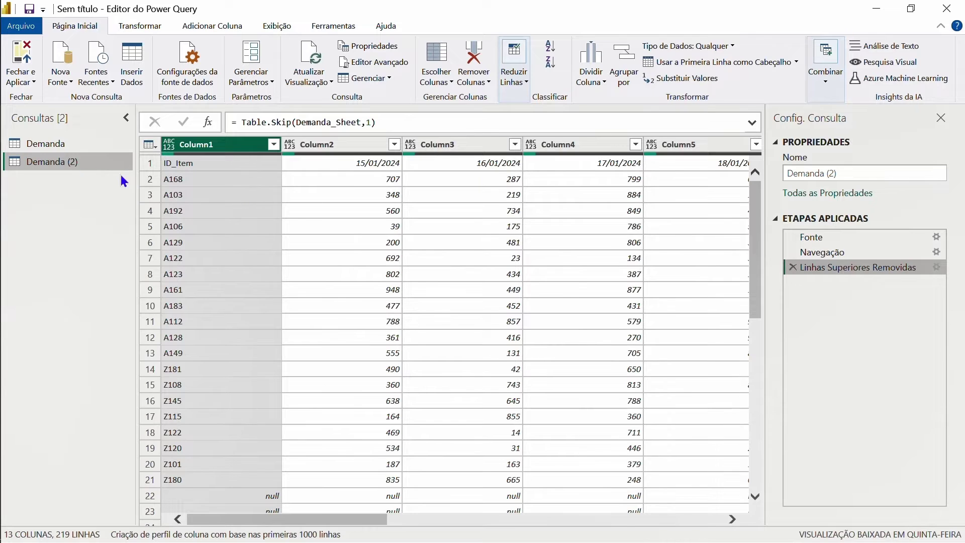
click(793, 268)
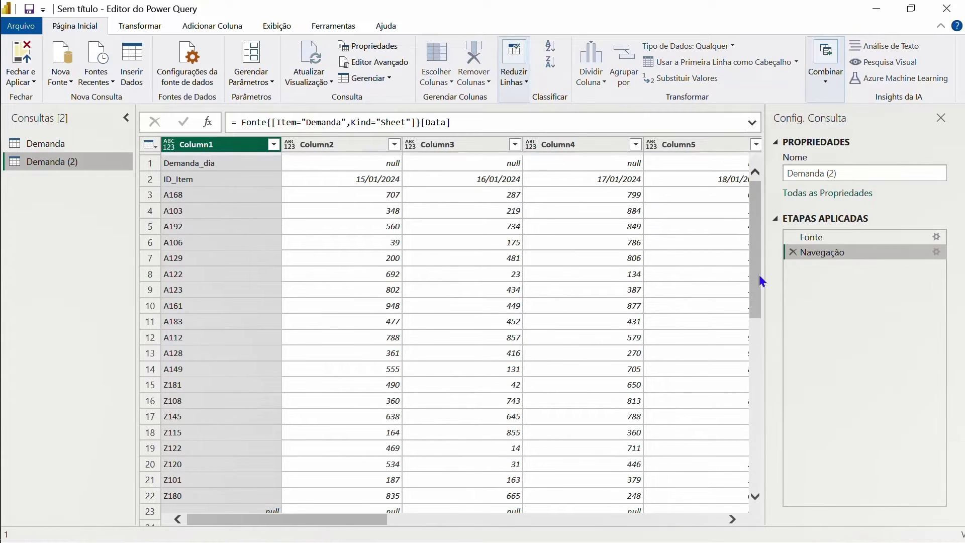
click(829, 240)
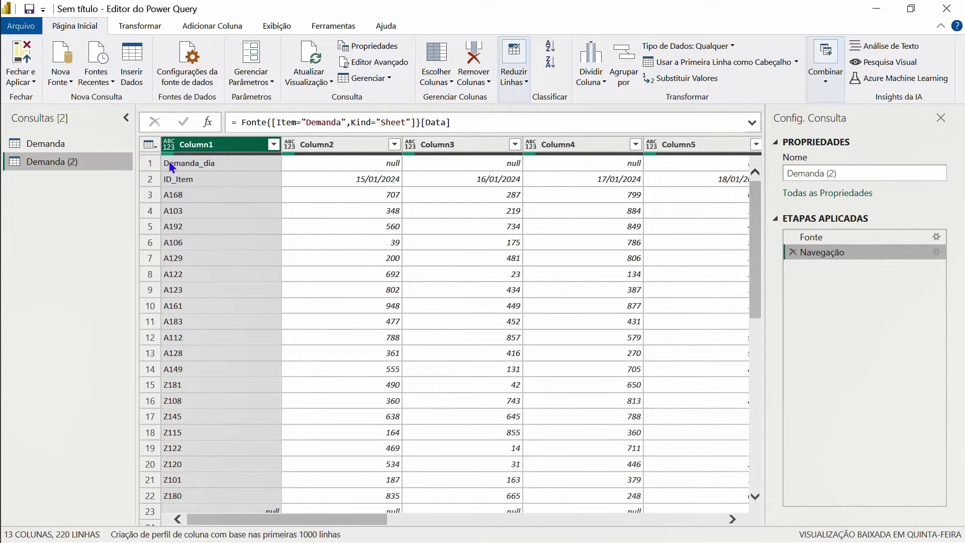
- Remove the top 1 row of Demanda (2) and use the first remaining row as column headers
click(514, 75)
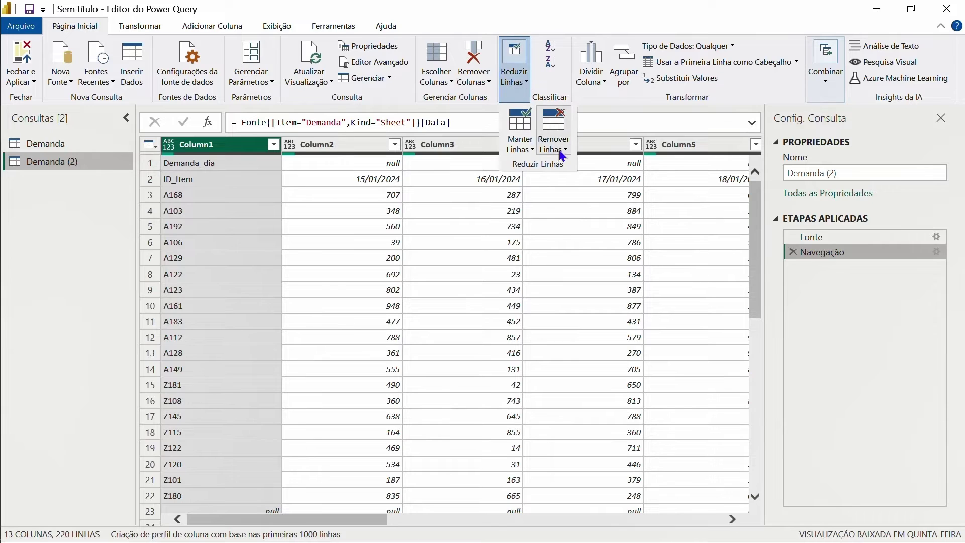
click(559, 149)
click(584, 165)
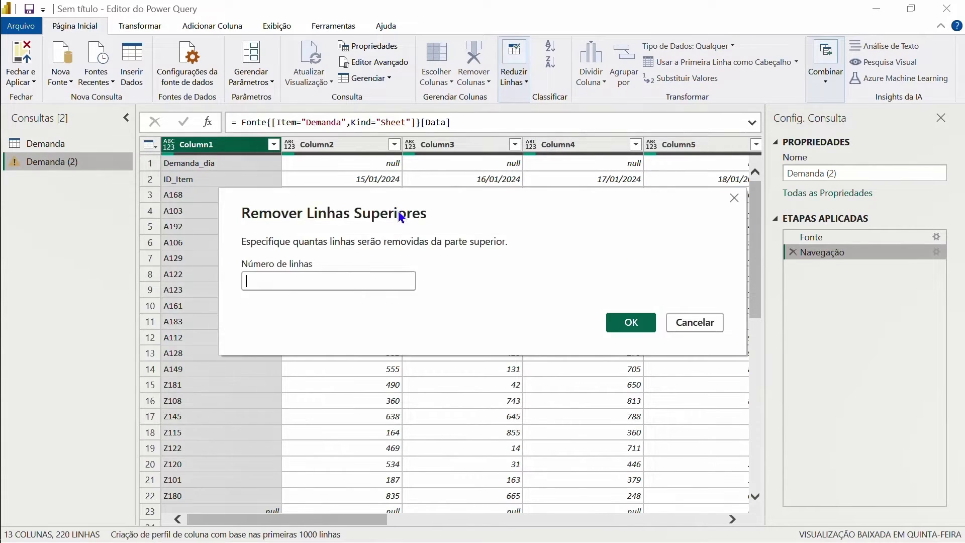
text(1)
click(609, 323)
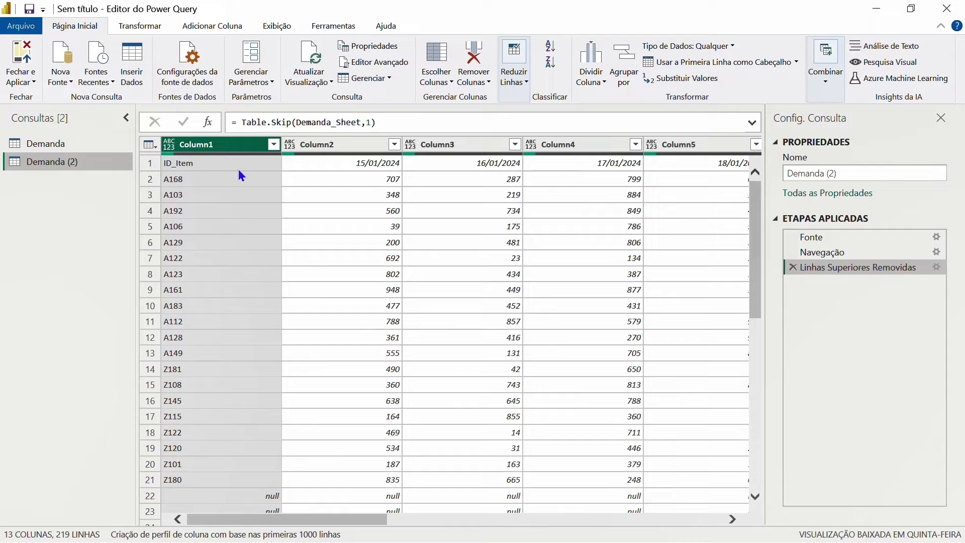
click(146, 26)
click(76, 63)
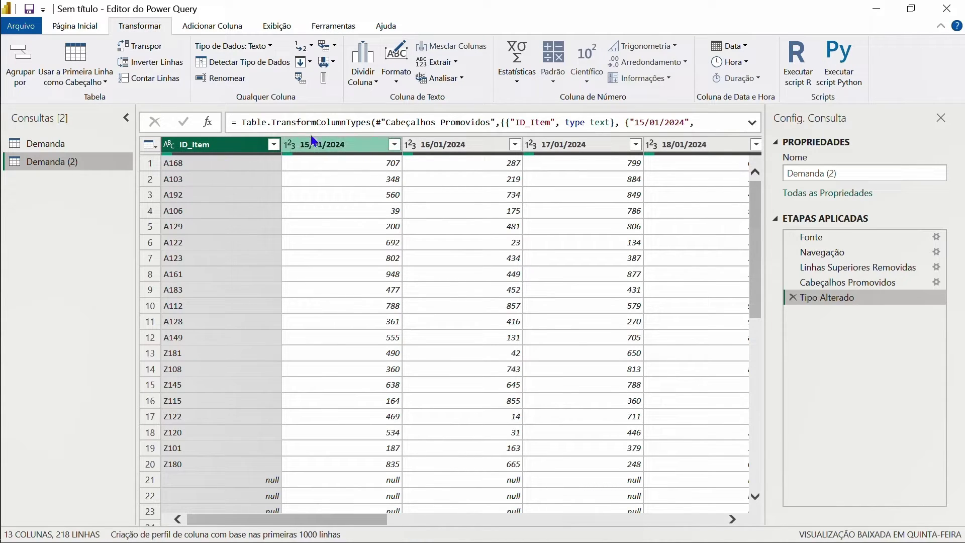
- Unpivot all columns of Demanda (2) from 15/01/2024 through Column13 into rows, leaving ID_Item as it is
click(328, 145)
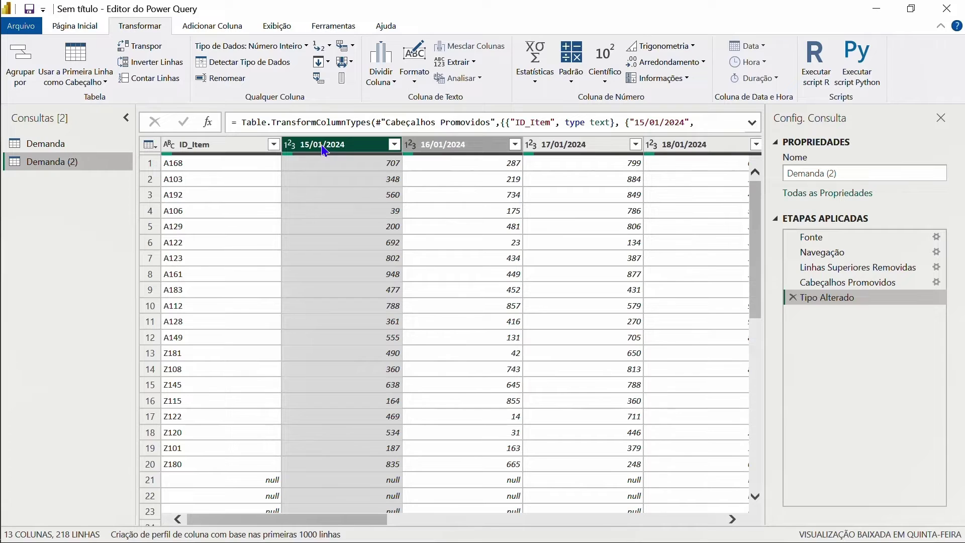
key(ctrl+shift+Right)
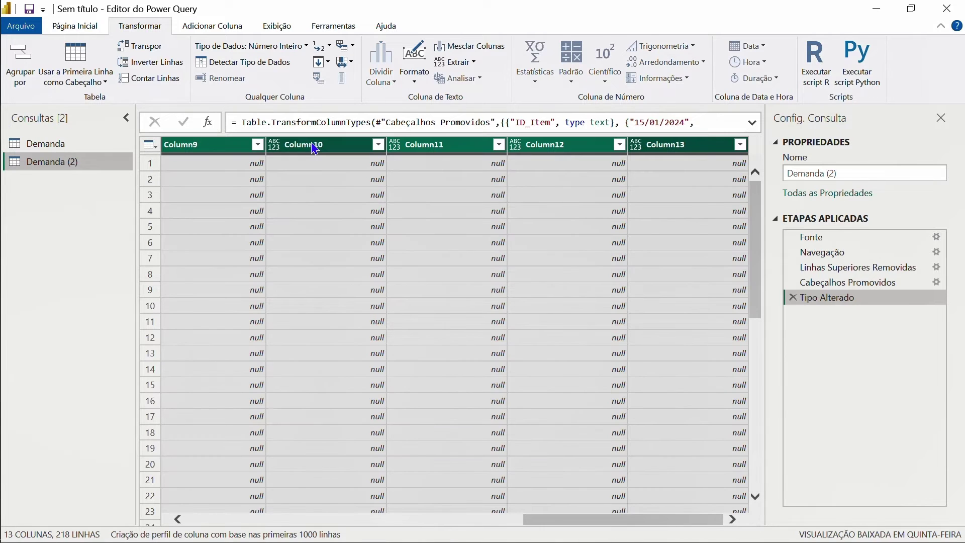
drag(623, 519, 254, 517)
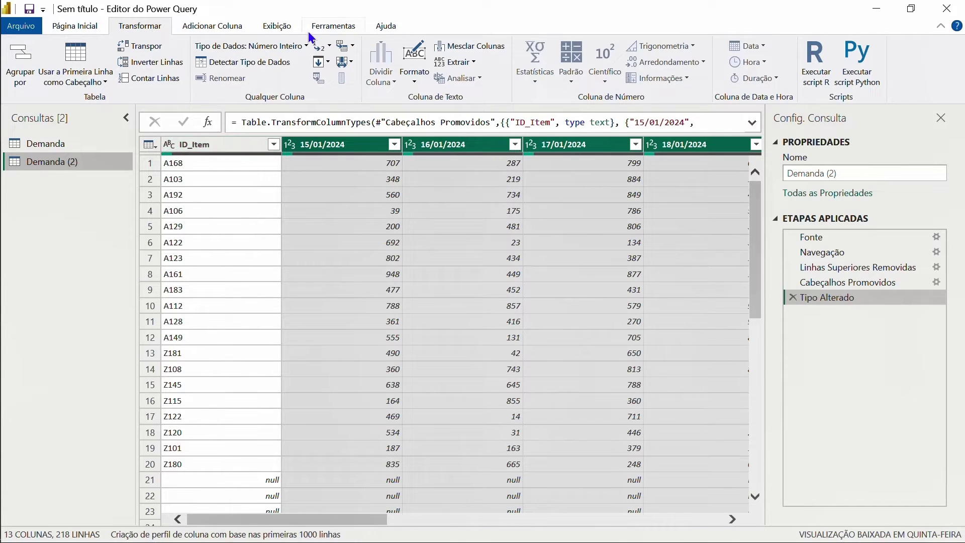
click(352, 48)
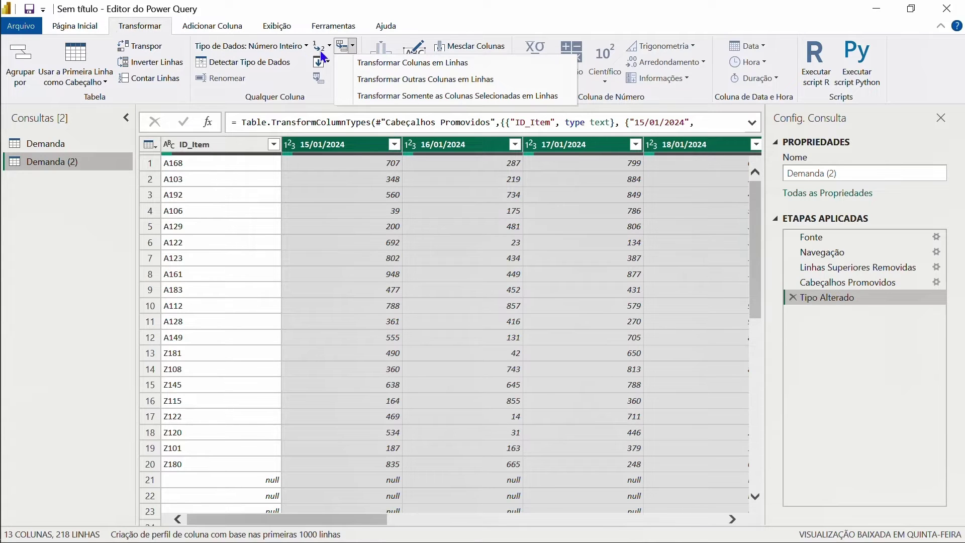
click(418, 66)
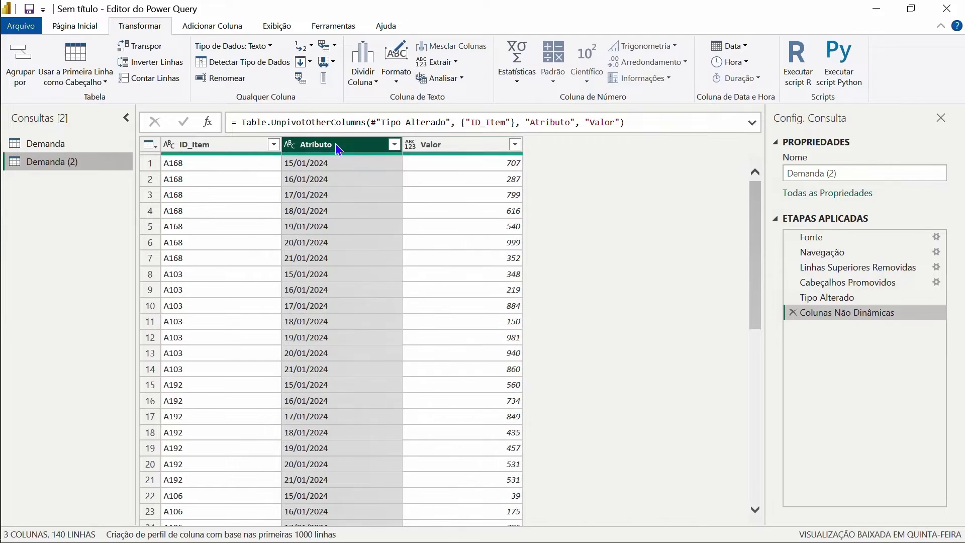
- Rename the Atributo column to Dia and the Valor column to Demanda
double_click(386, 145)
text(Dia)
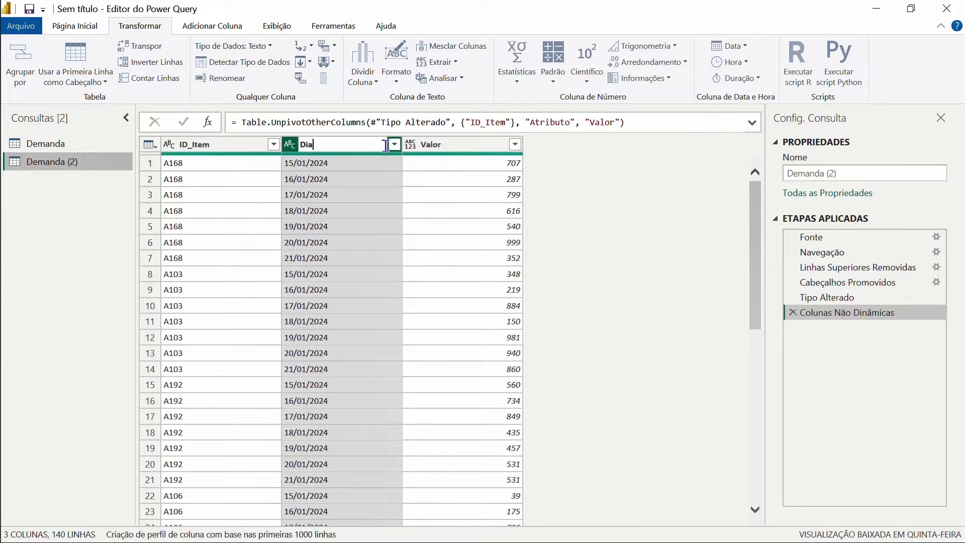
key(Return)
double_click(438, 144)
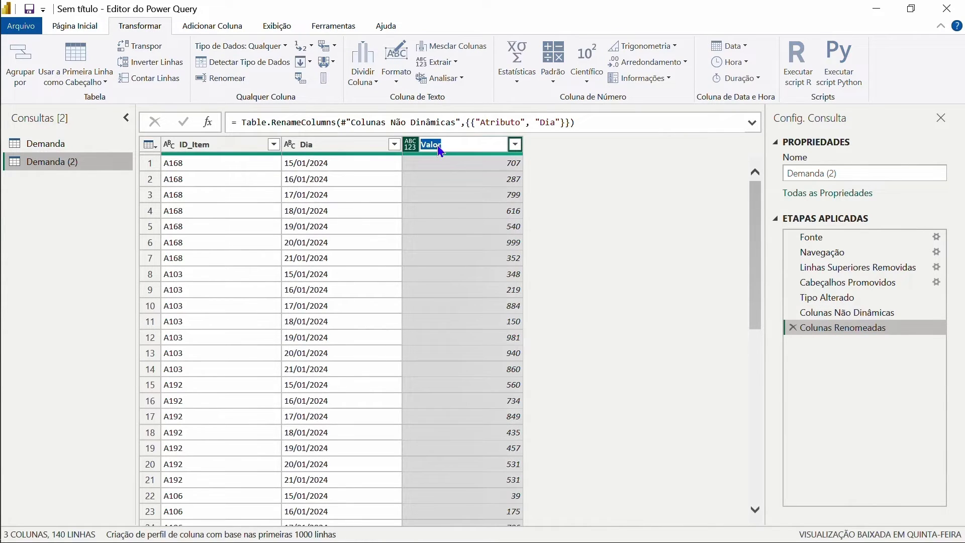
text(Valor)
key(Return)
double_click(438, 145)
text(Demanda)
key(Return)
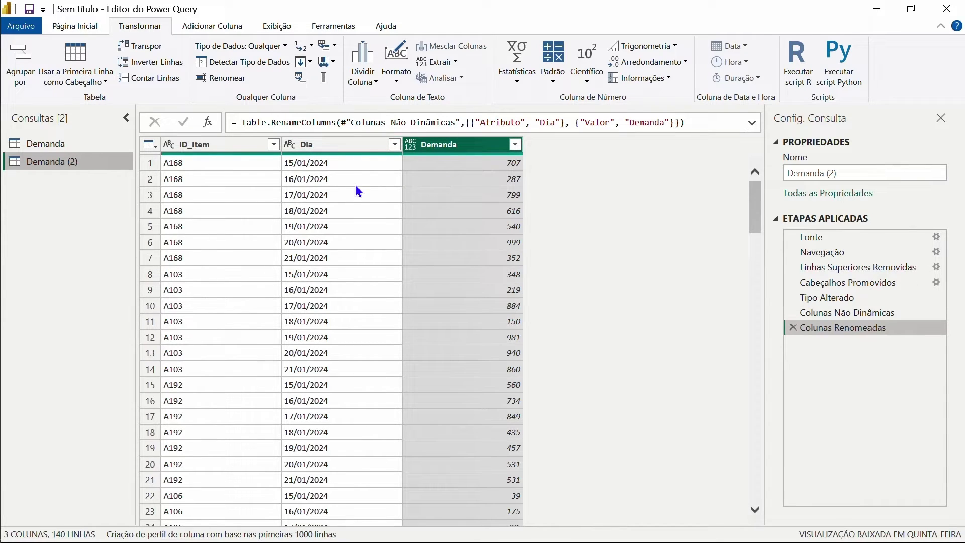
- Detect the data types of all three columns in Demanda (2) automatically
key(ctrl+a)
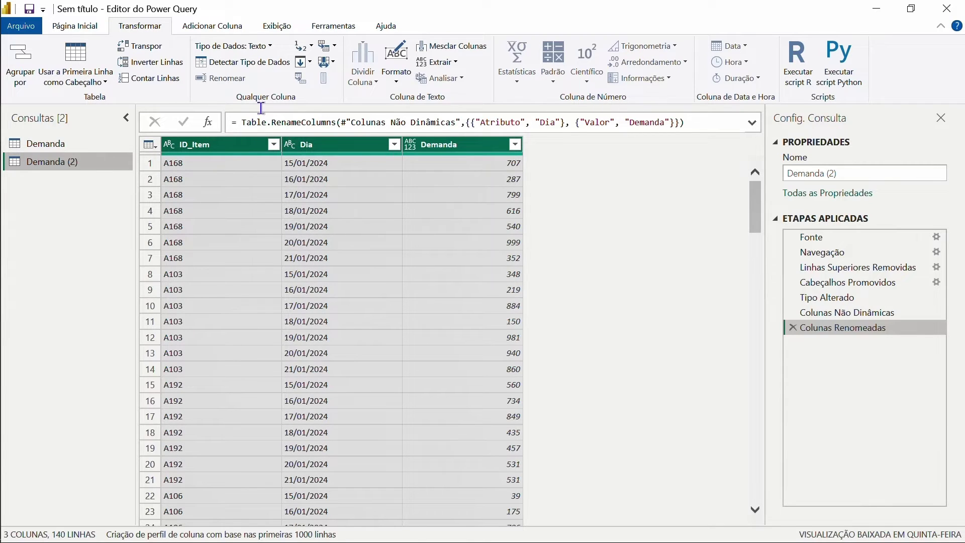
click(243, 67)
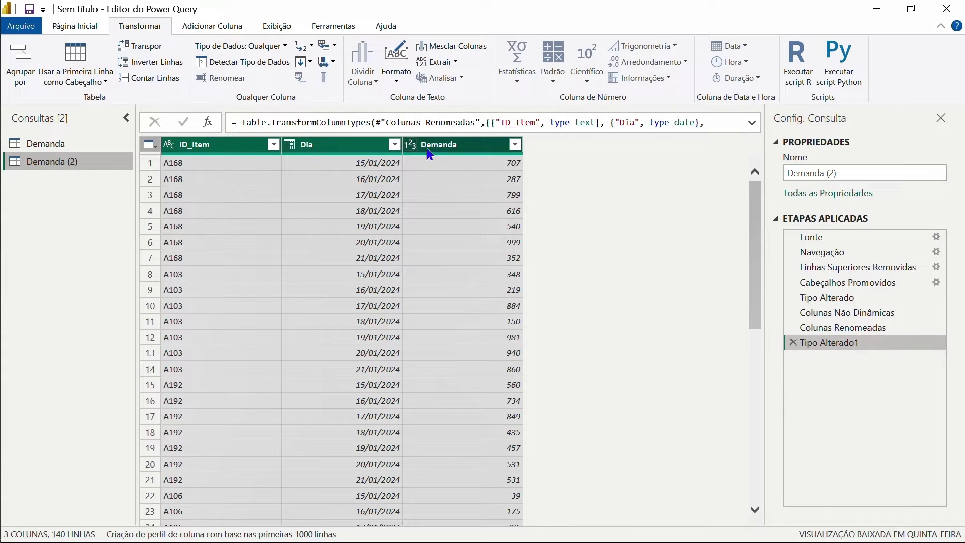
click(75, 26)
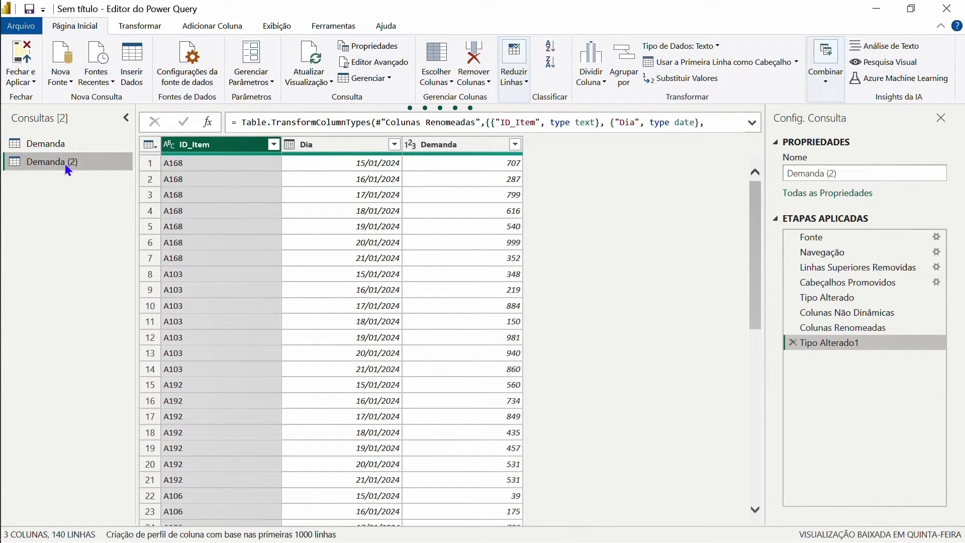
- In the Demanda workbook in Excel, set the first date header in cell B2 to 08-01-24
key(alt+Tab)
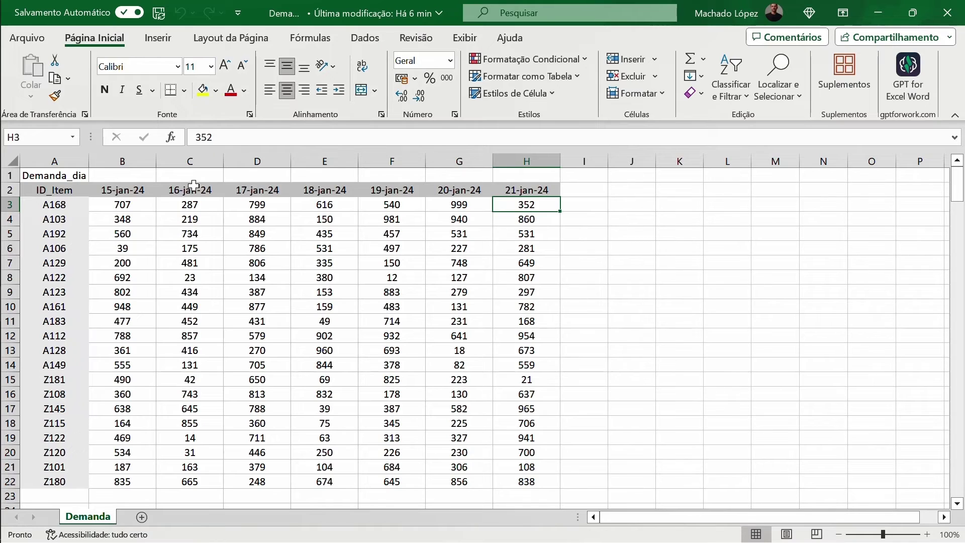
click(112, 186)
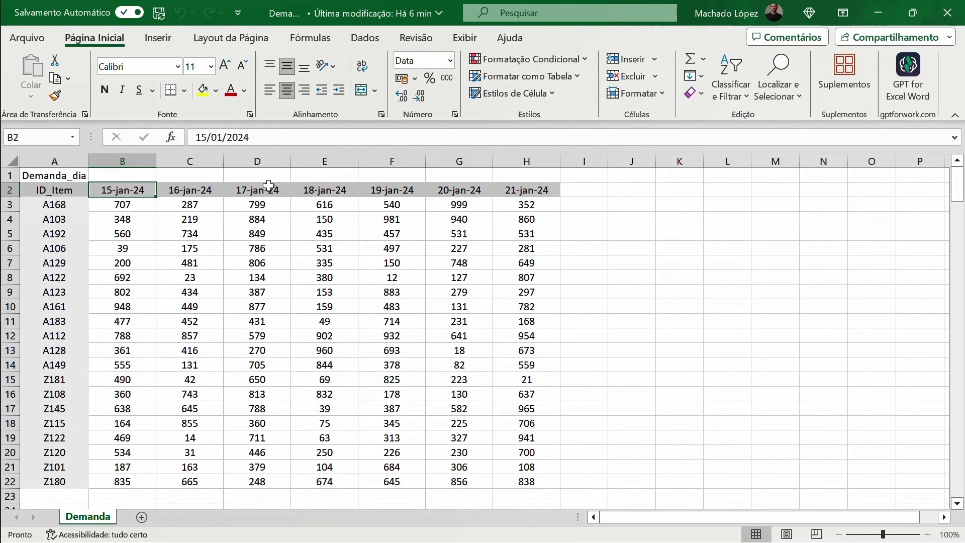
text(08-)
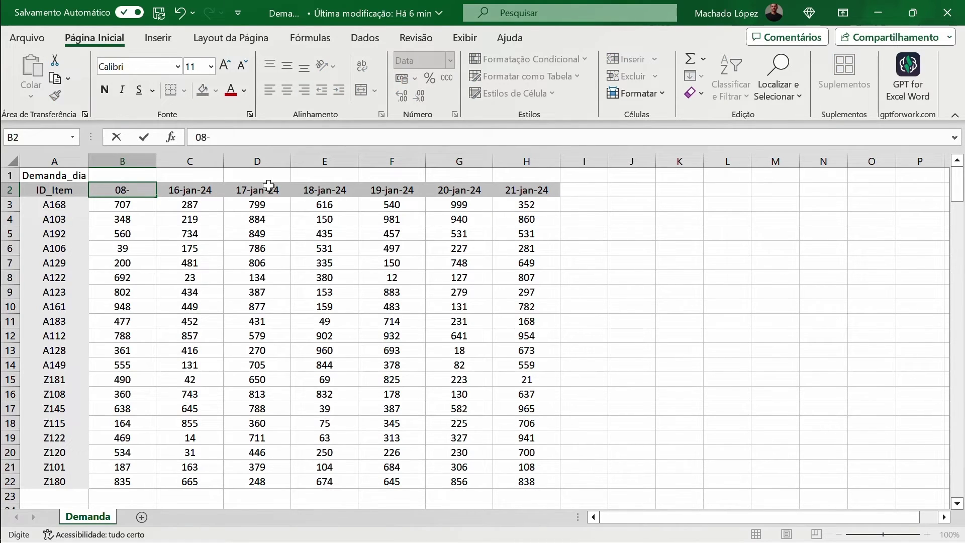
text(01-24)
key(Tab)
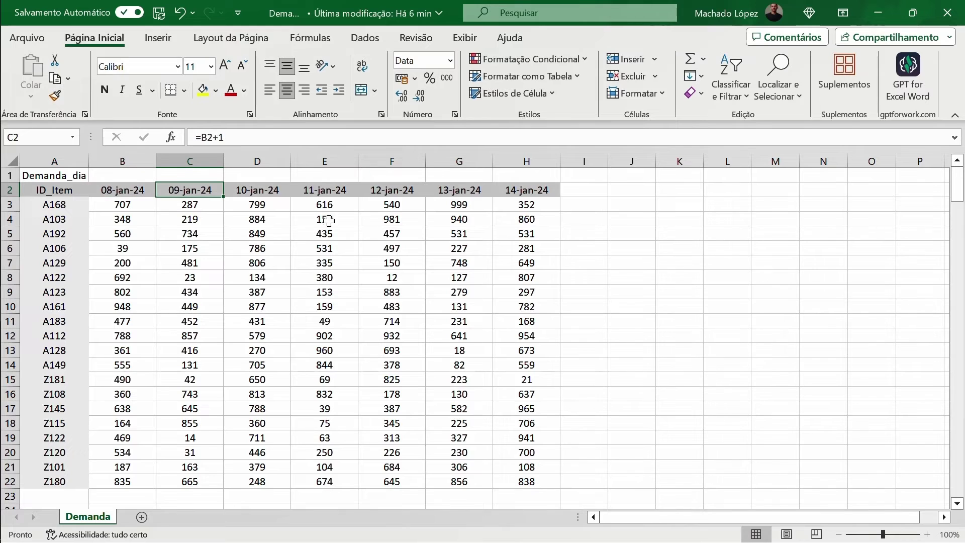
click(658, 204)
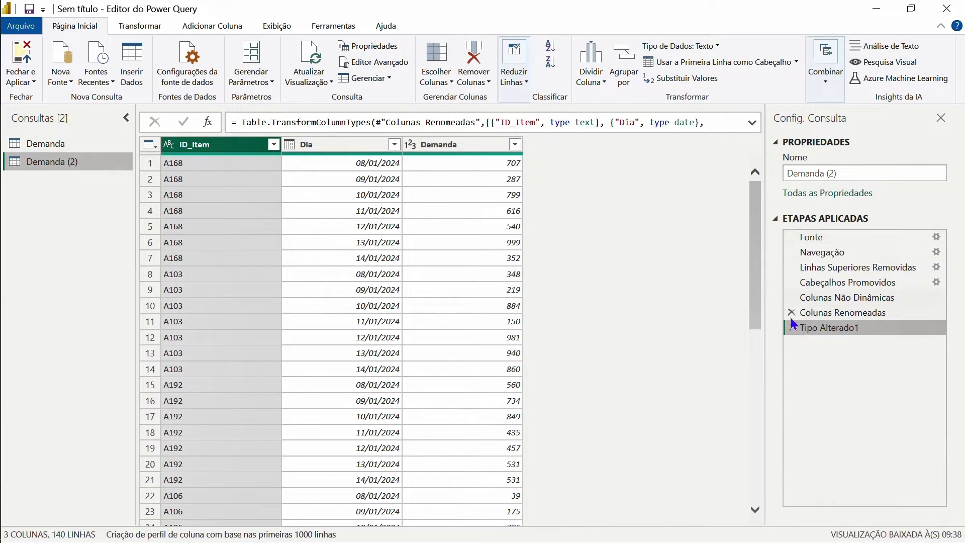
- Close the Power Query editor and apply the query changes to the Power BI report
click(18, 58)
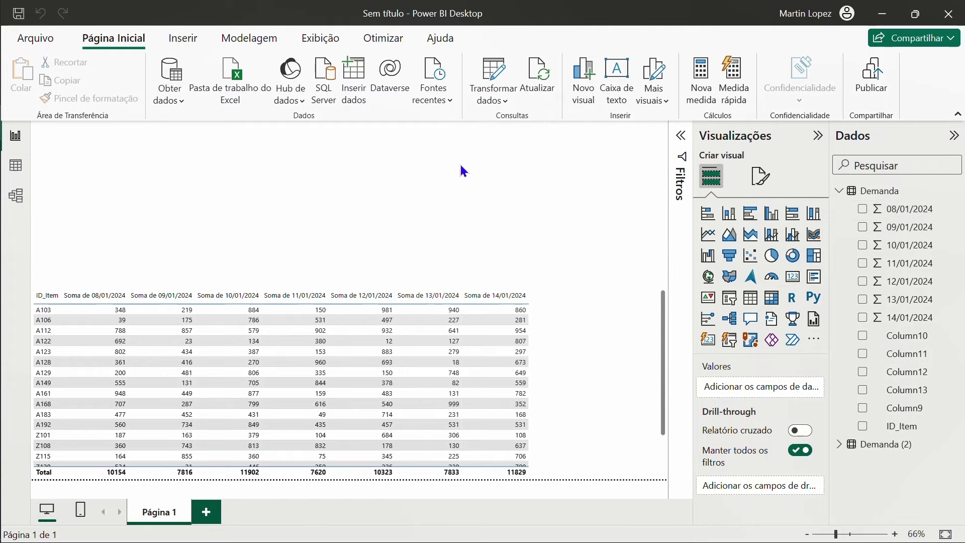
click(838, 191)
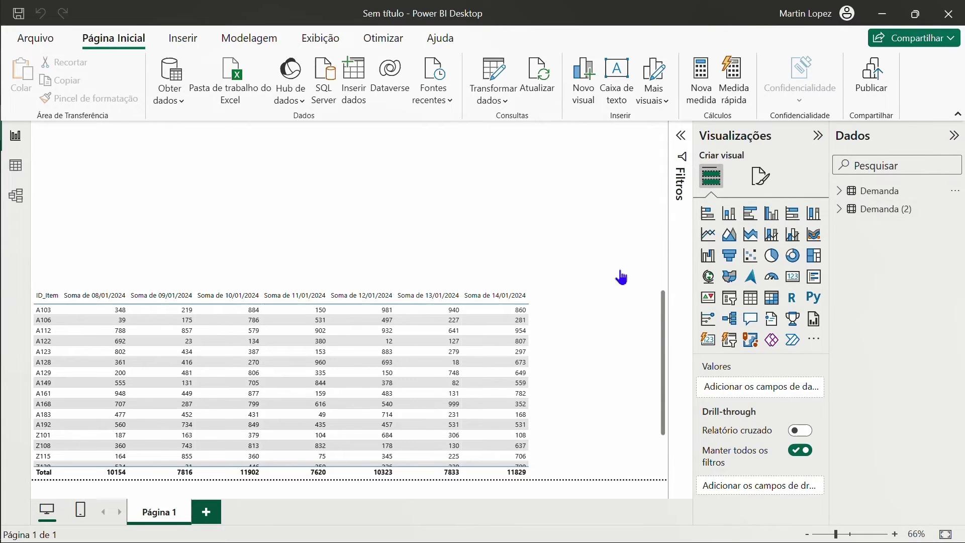
click(553, 339)
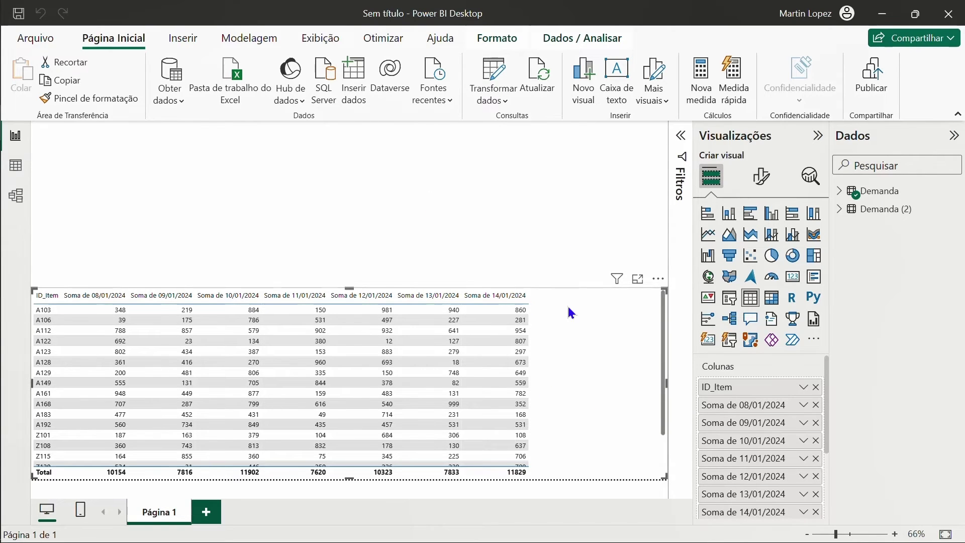
key(Escape)
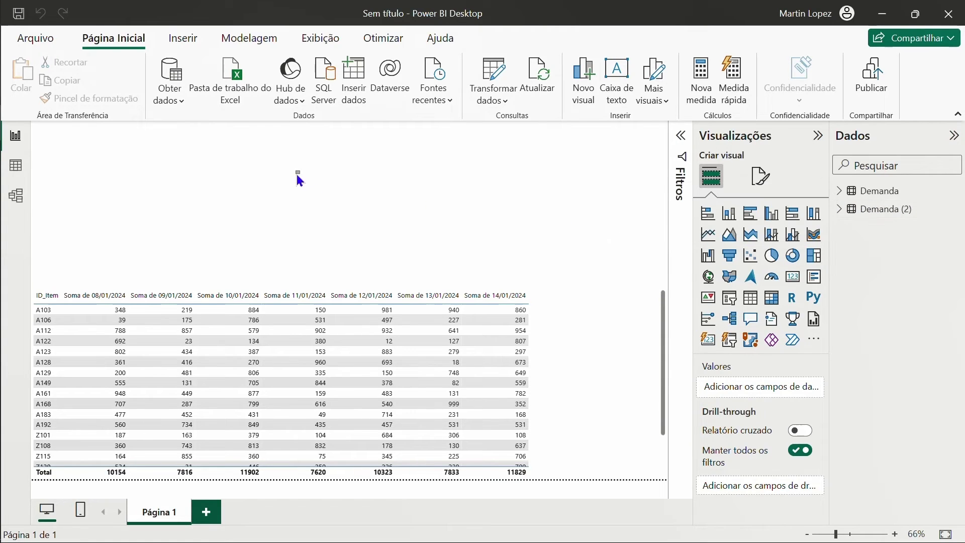
- Add an empty table visual to the upper half of the page and expand the Demanda (2) and Demanda field lists
click(750, 298)
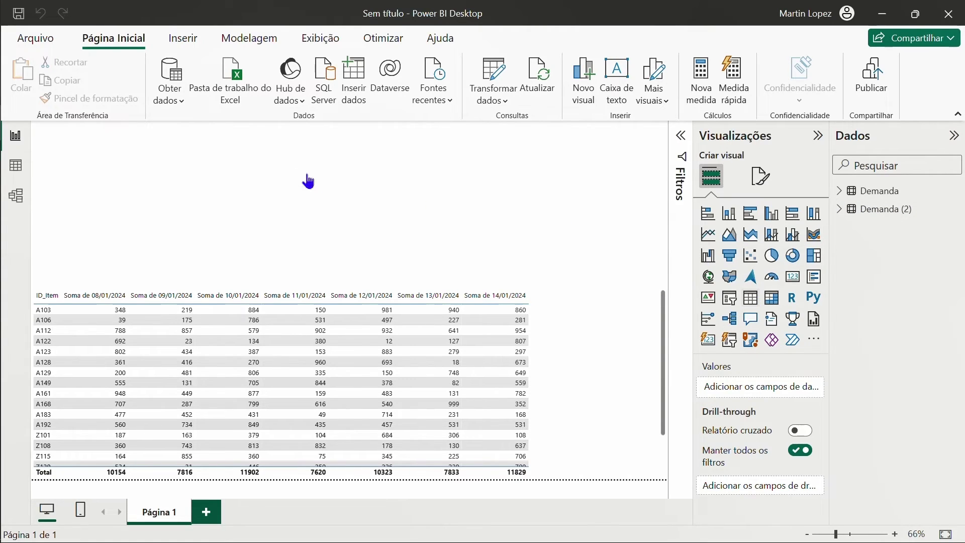
click(837, 209)
click(839, 191)
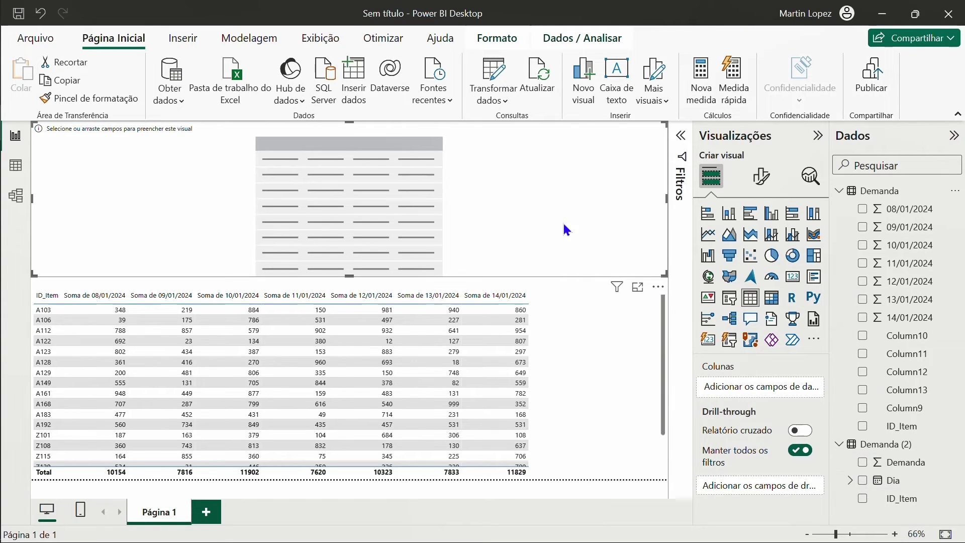
- Convert the empty visual to a matrix with ID_Item as rows, Dia as columns and Demanda as values, all from Demanda (2)
click(772, 300)
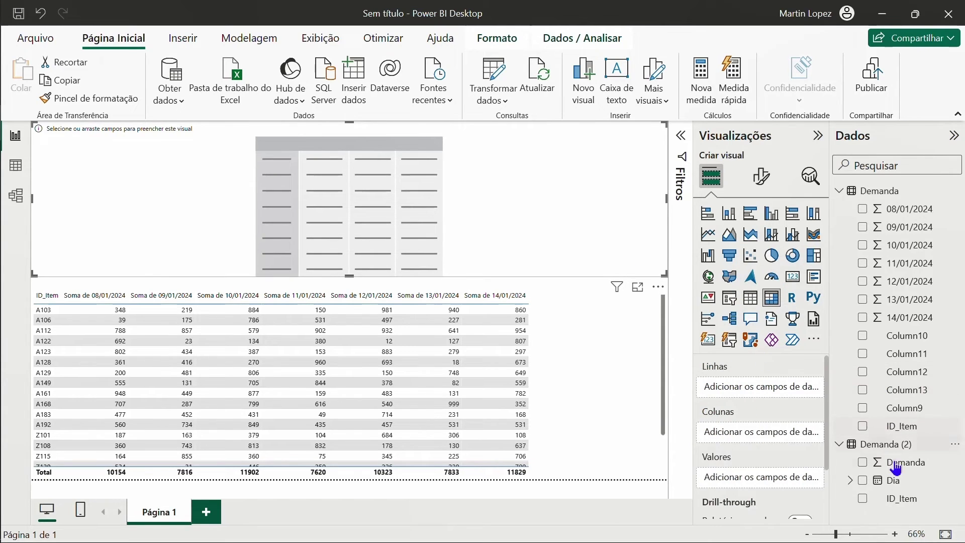
drag(891, 500, 783, 388)
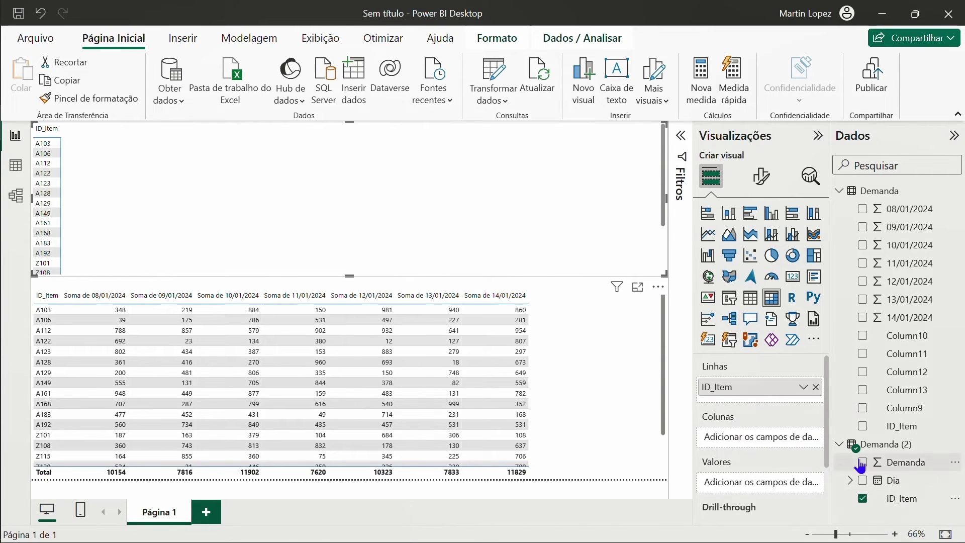
drag(894, 481, 776, 433)
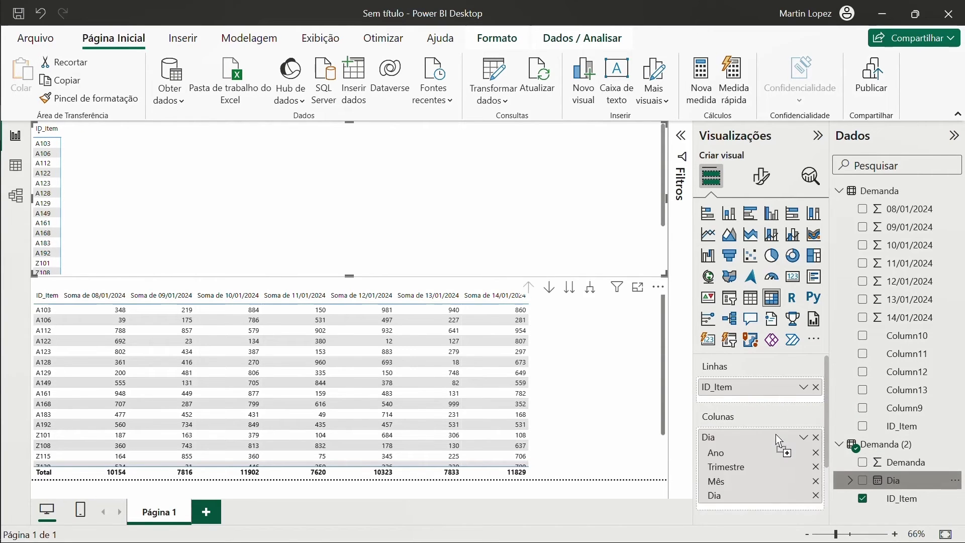
scroll(776, 433, down, 2)
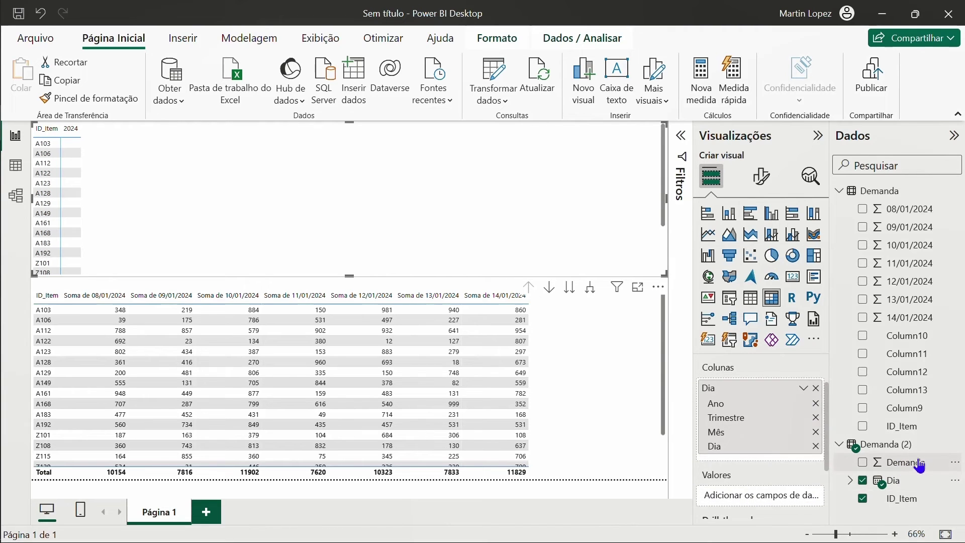
drag(923, 465, 784, 497)
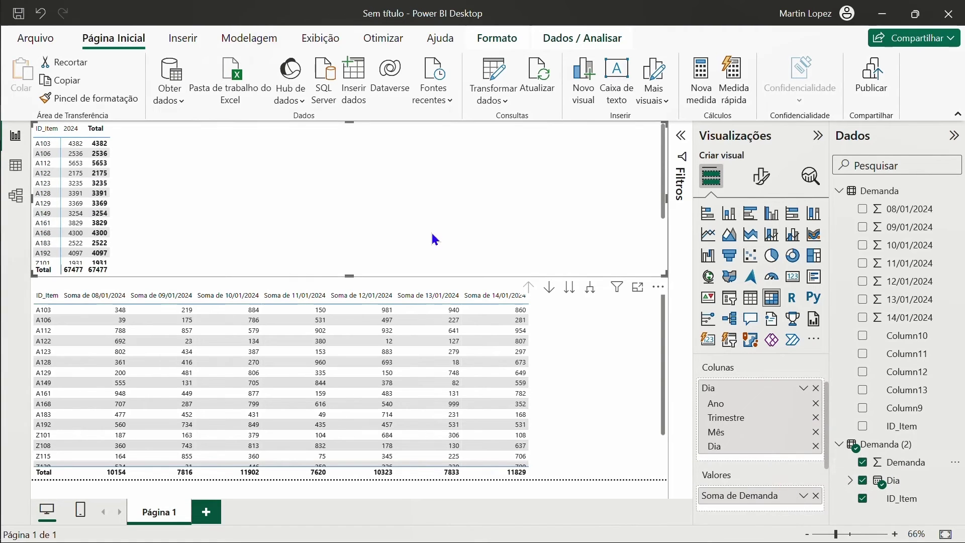
- Remove Trimestre from the matrix's Dia column hierarchy and expand the columns through month down to day level
scroll(739, 429, up, 1)
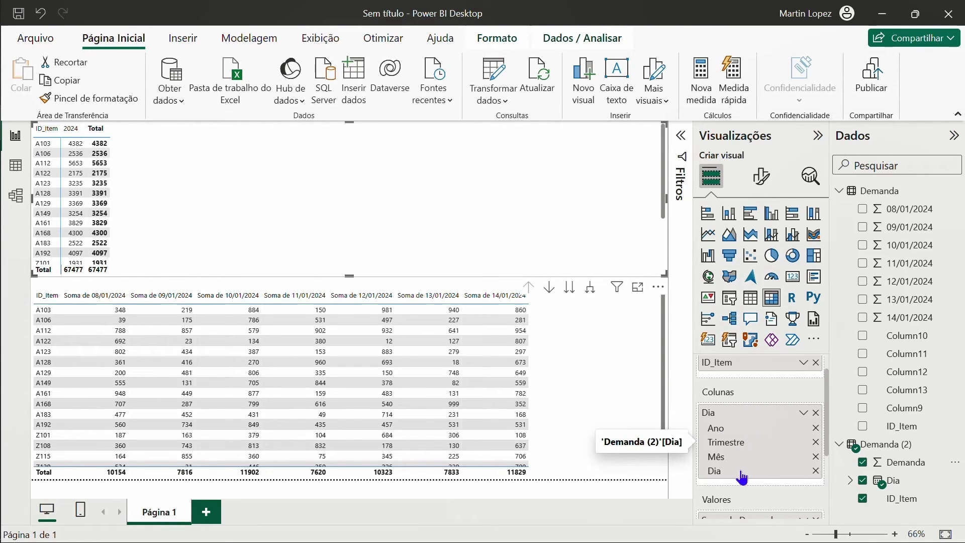
click(815, 443)
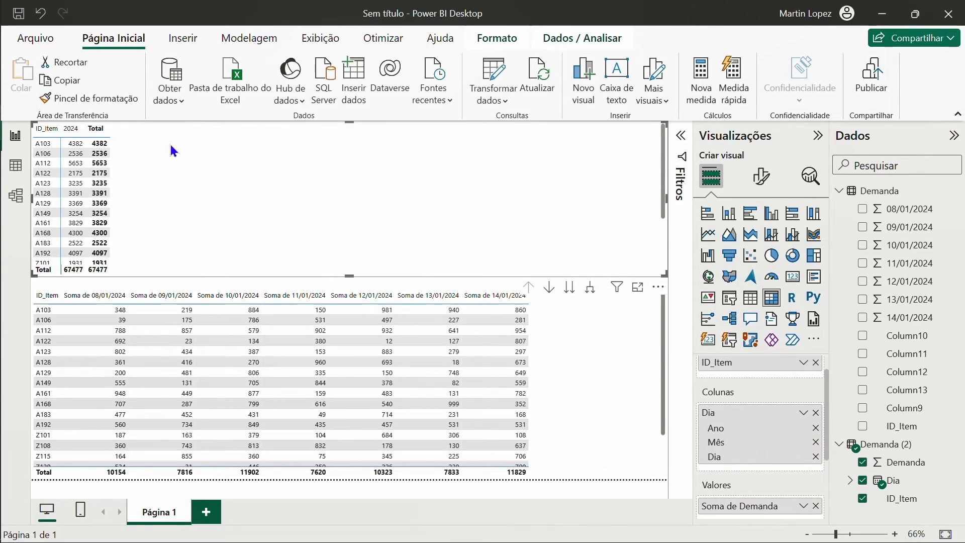
click(591, 294)
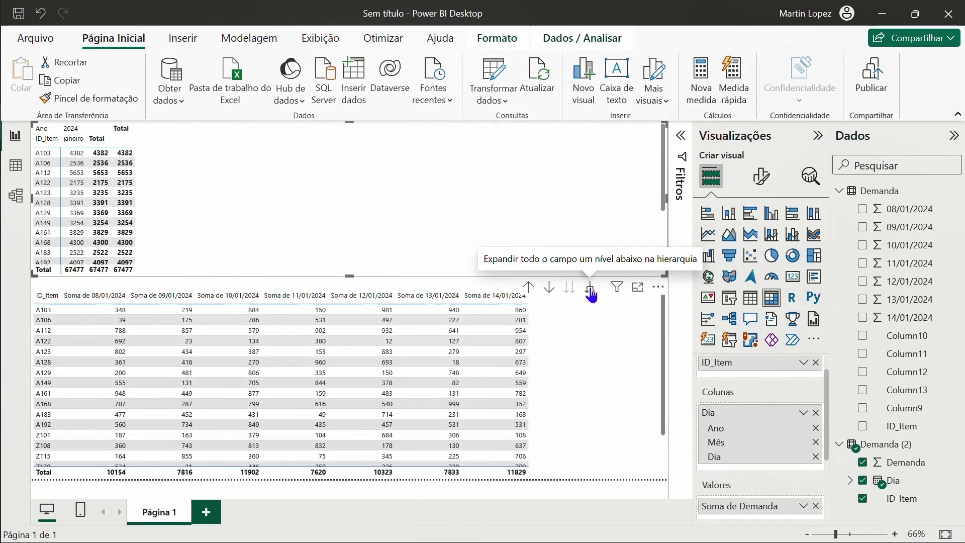
click(591, 294)
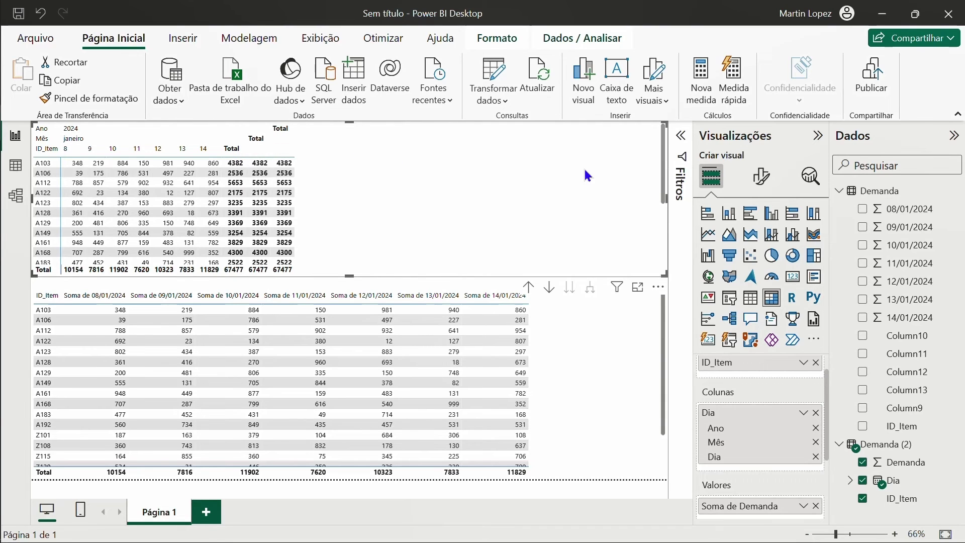
- Turn off the matrix's column subtotals and collapse the Demanda and Demanda (2) field lists
click(761, 176)
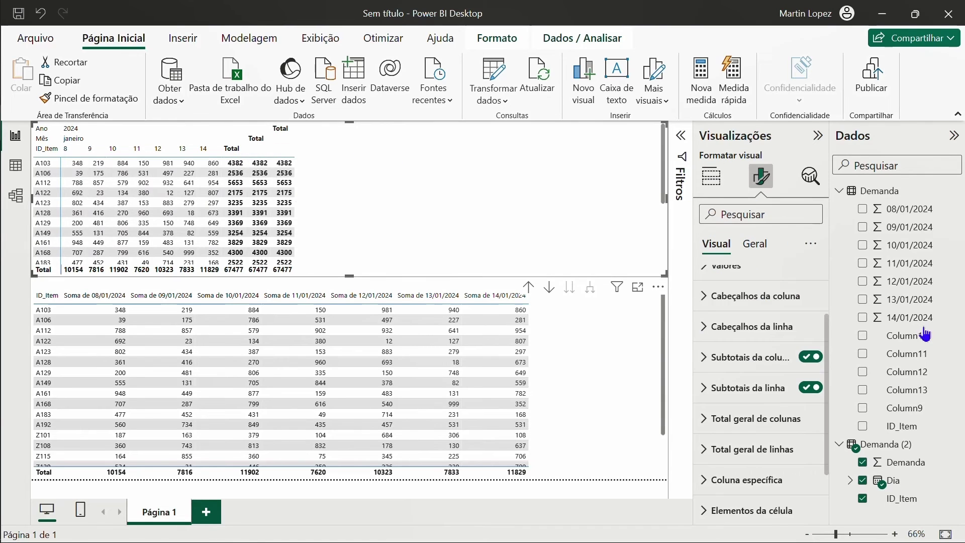
click(811, 357)
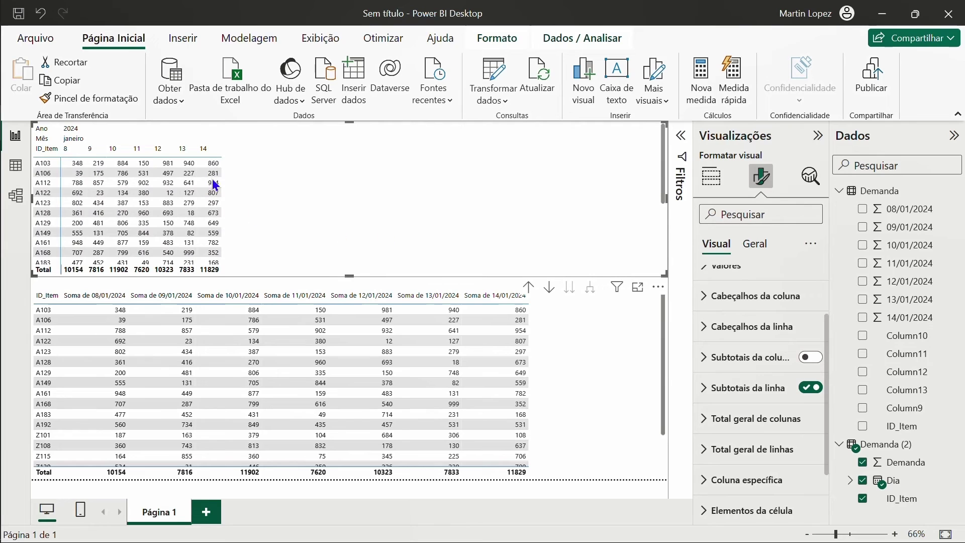
click(628, 162)
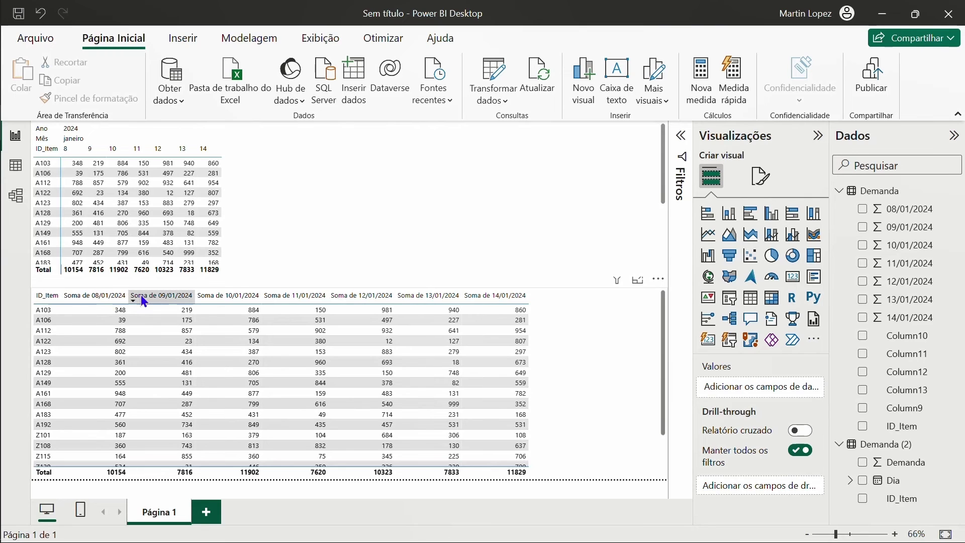
click(839, 191)
click(839, 208)
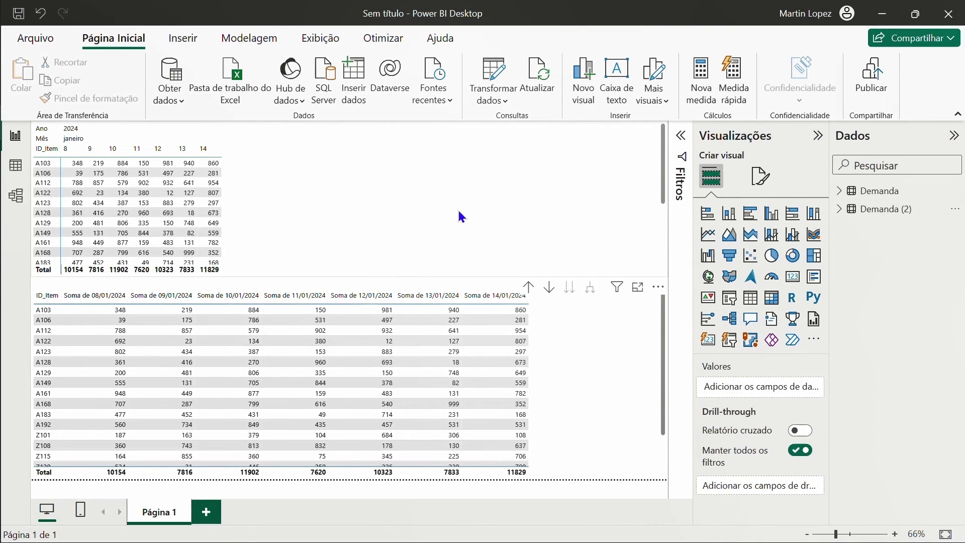
- In the Demanda workbook in Excel, set the first date header in cell B2 to 15-jan-24 and save the workbook
key(alt+Tab)
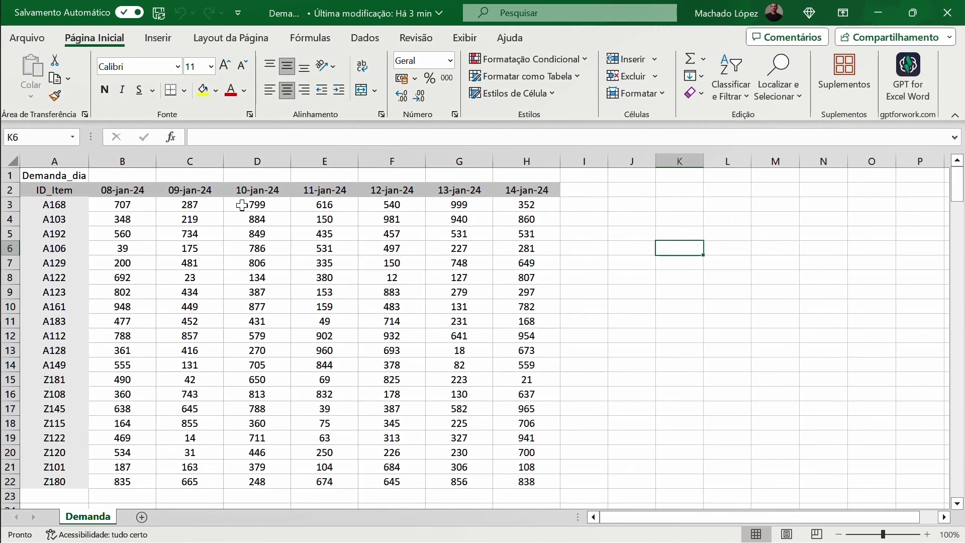
click(130, 190)
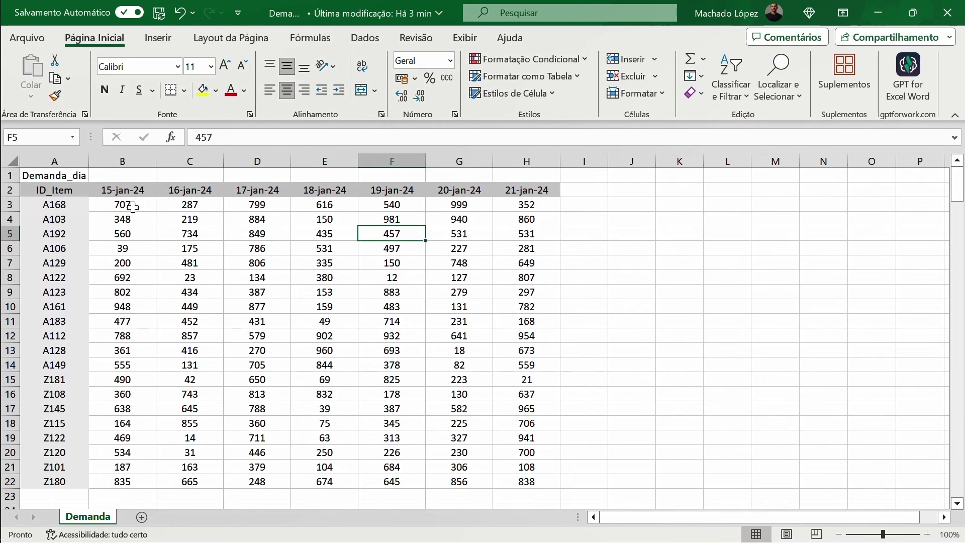
click(127, 191)
click(190, 191)
click(257, 191)
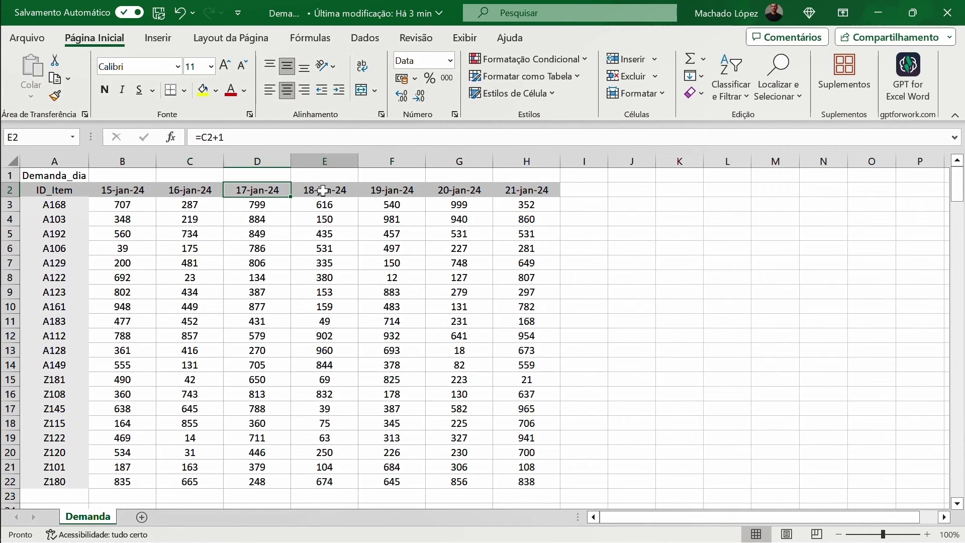
click(325, 191)
click(404, 191)
click(460, 191)
click(526, 191)
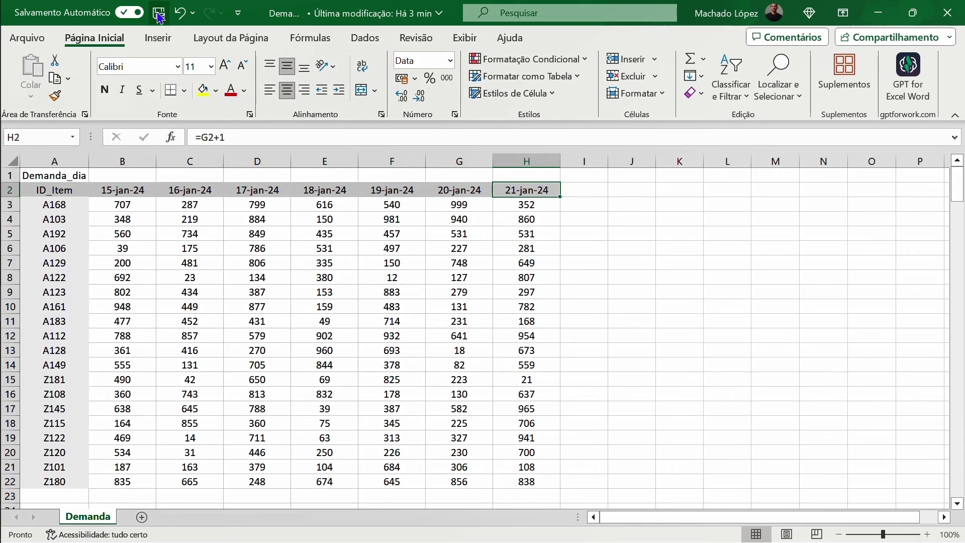
click(385, 303)
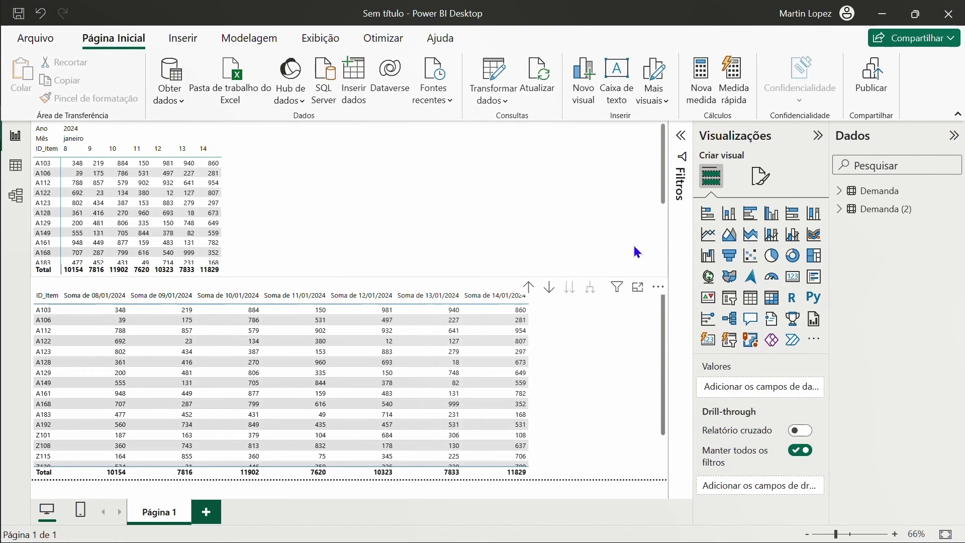
- In Power BI, try to refresh the data of the original Demanda table that feeds the lower table visual
click(870, 191)
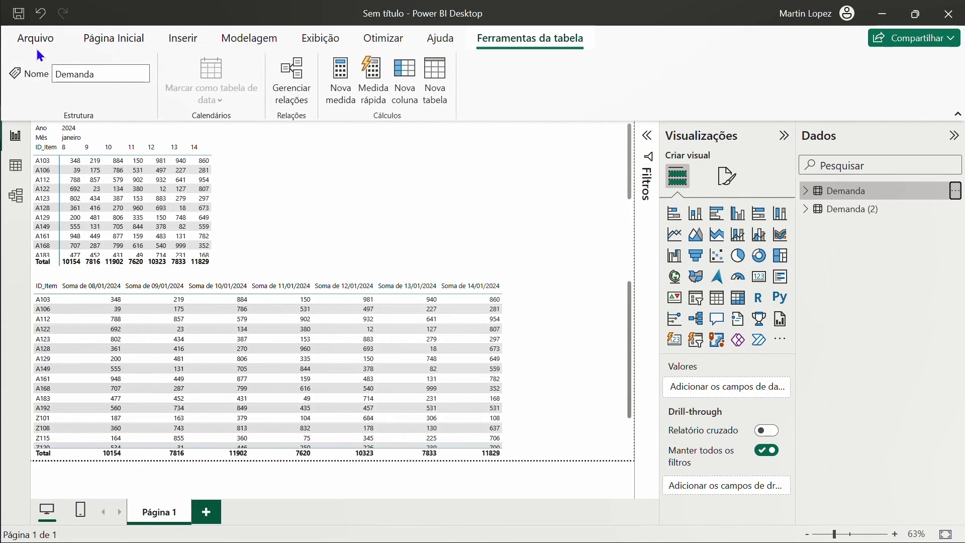
click(114, 38)
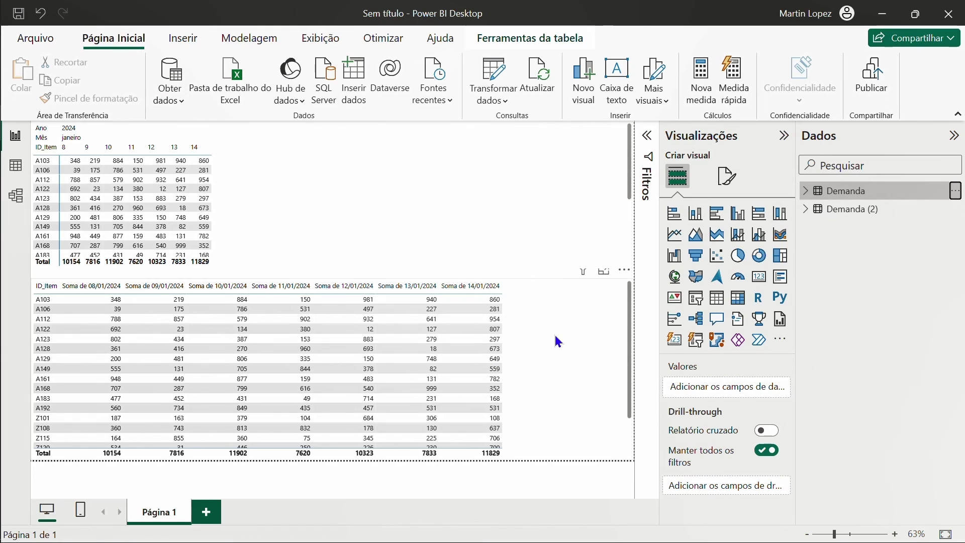
click(582, 326)
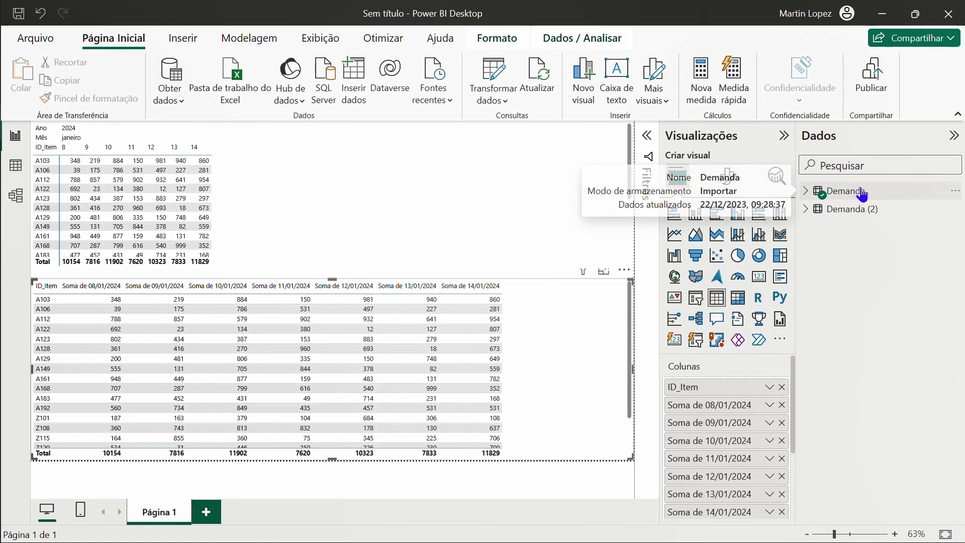
click(955, 191)
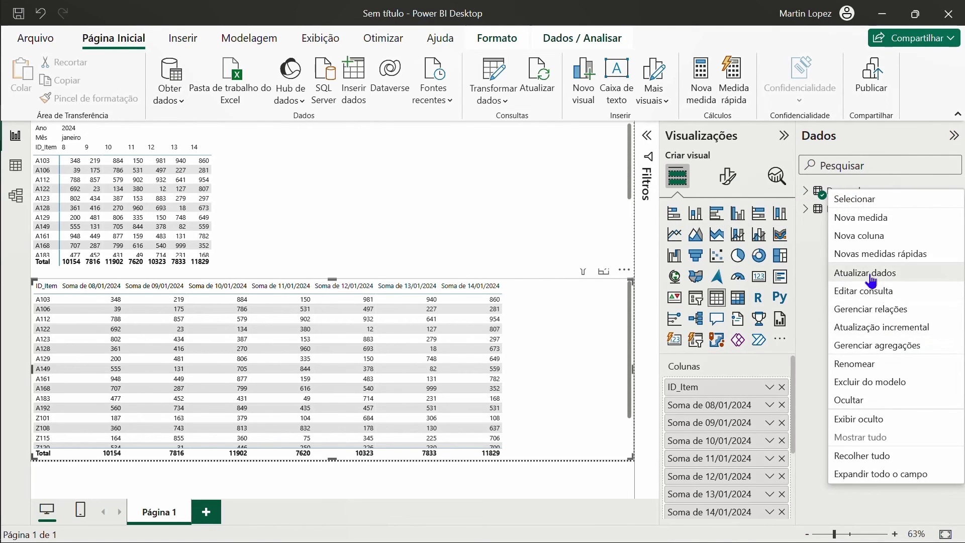
click(865, 273)
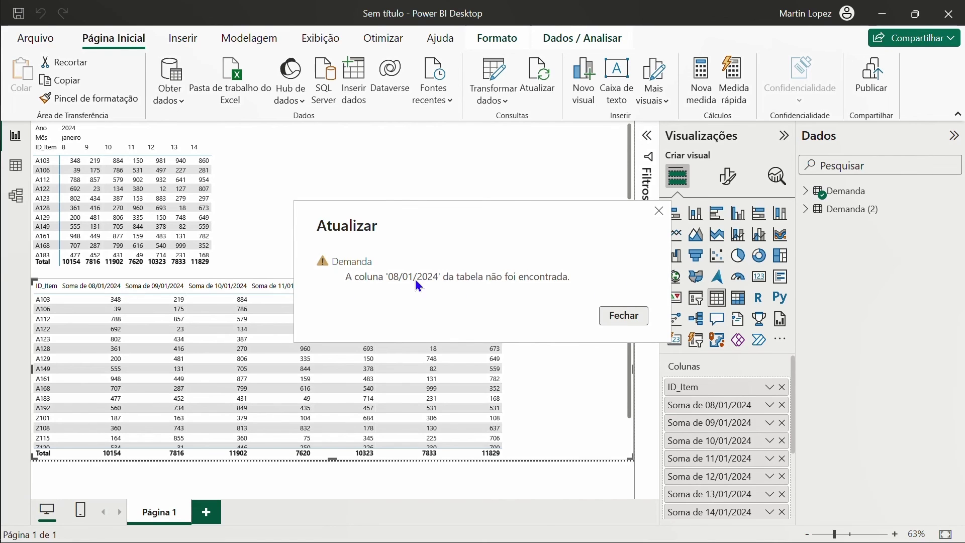
click(624, 316)
- Select the upper matrix and refresh the data of the Demanda (2) table
click(227, 190)
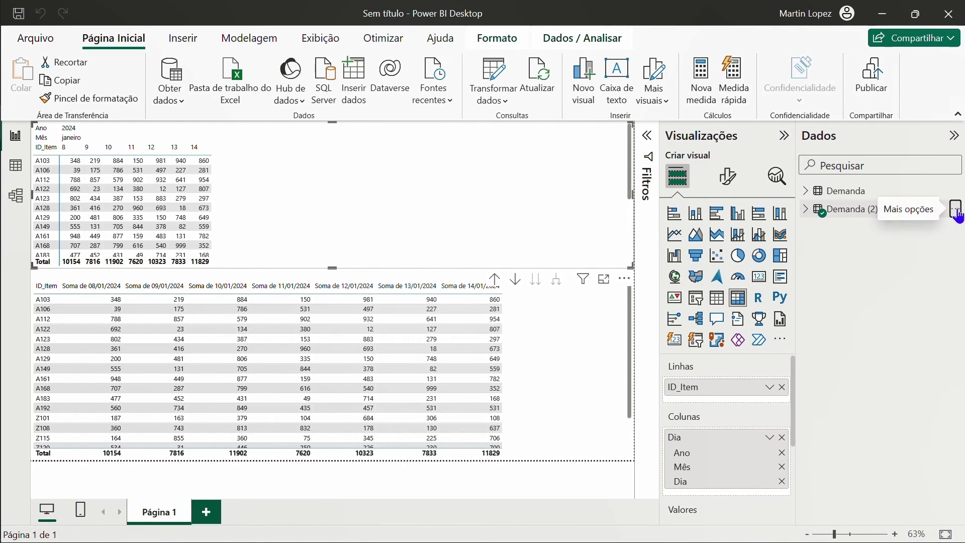
click(957, 216)
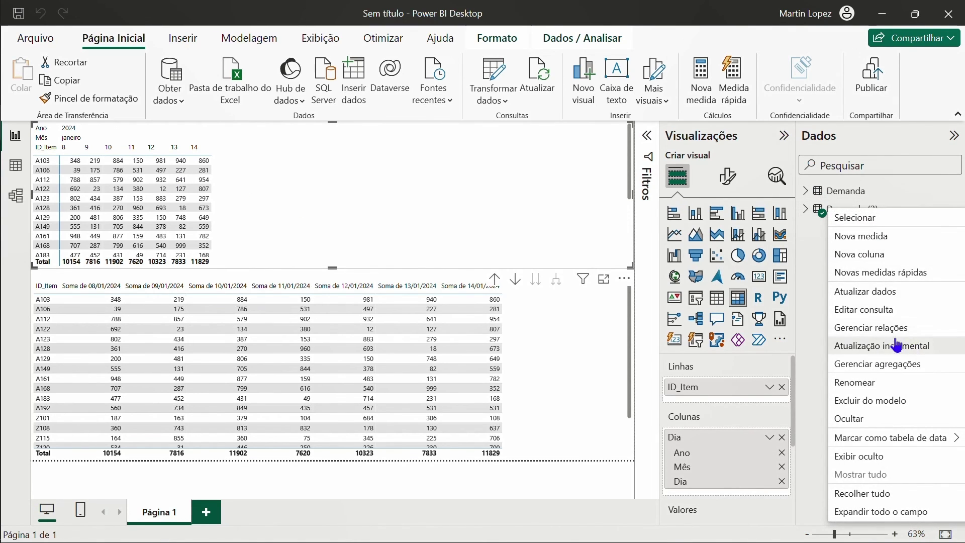
click(886, 292)
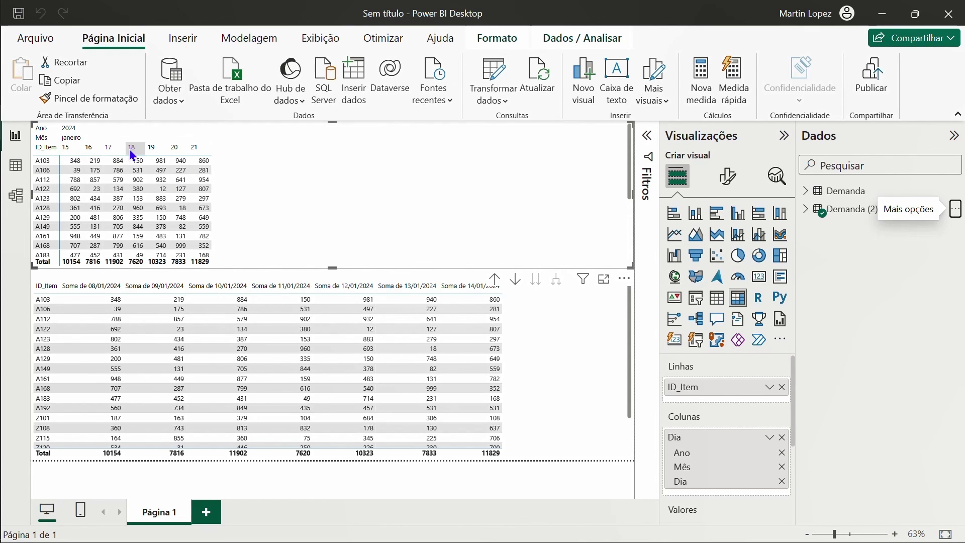
- Deselect the matrix and collapse the Visualizações and Dados panes to enlarge the report page
click(371, 222)
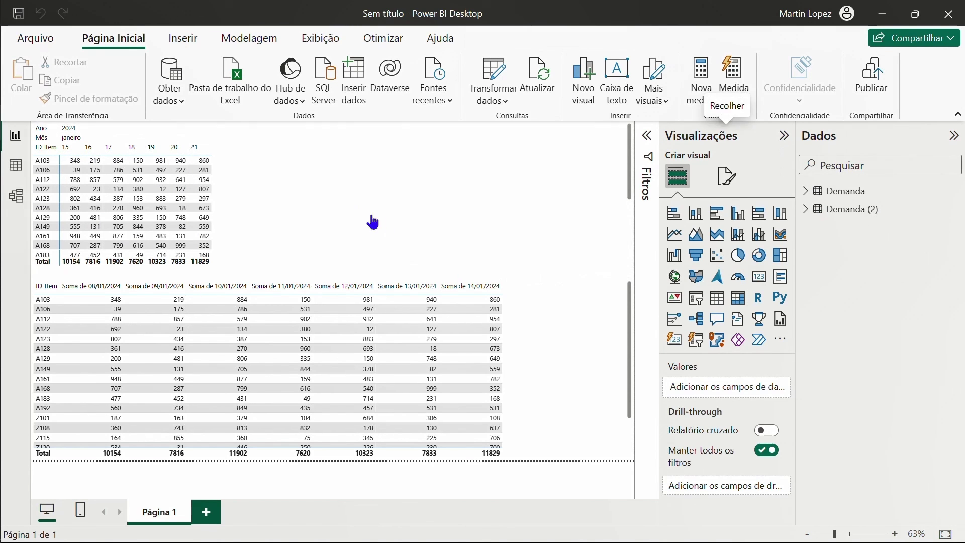
click(783, 135)
click(954, 135)
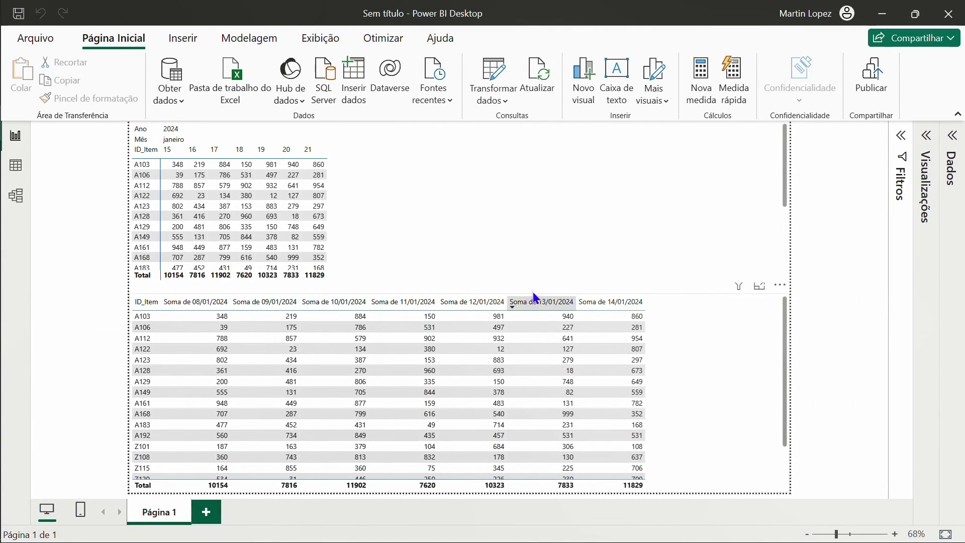